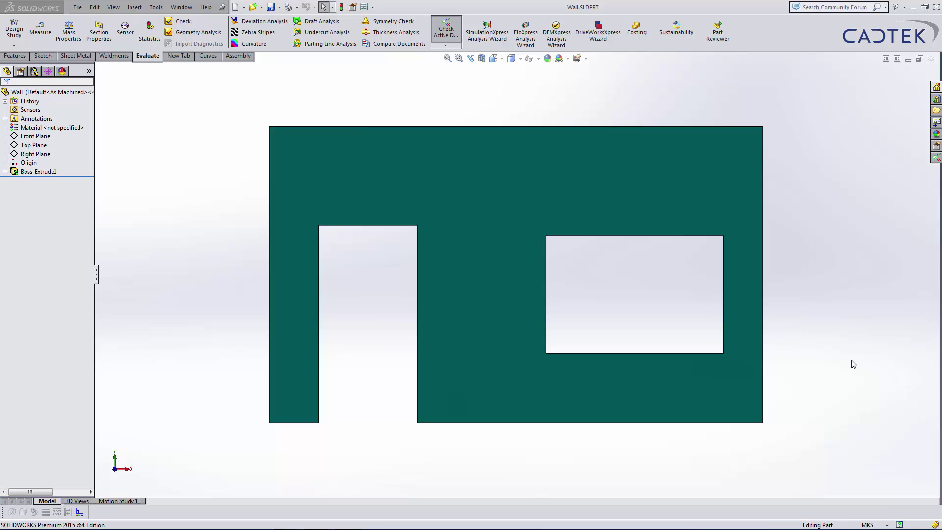
Select and clear the wall body, then bring up the Weldments toolbar
{"action": "left_click", "coordinate": [497, 241]}
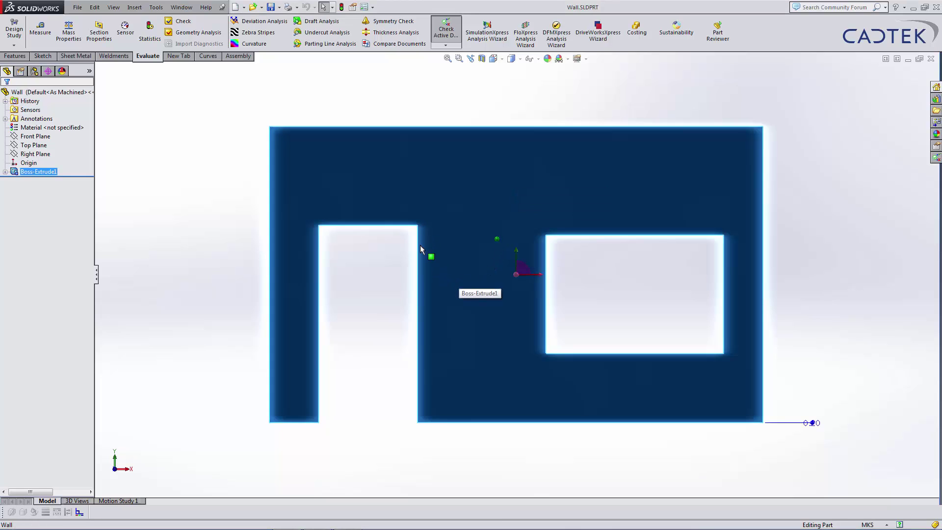
{"action": "left_click", "coordinate": [382, 305]}
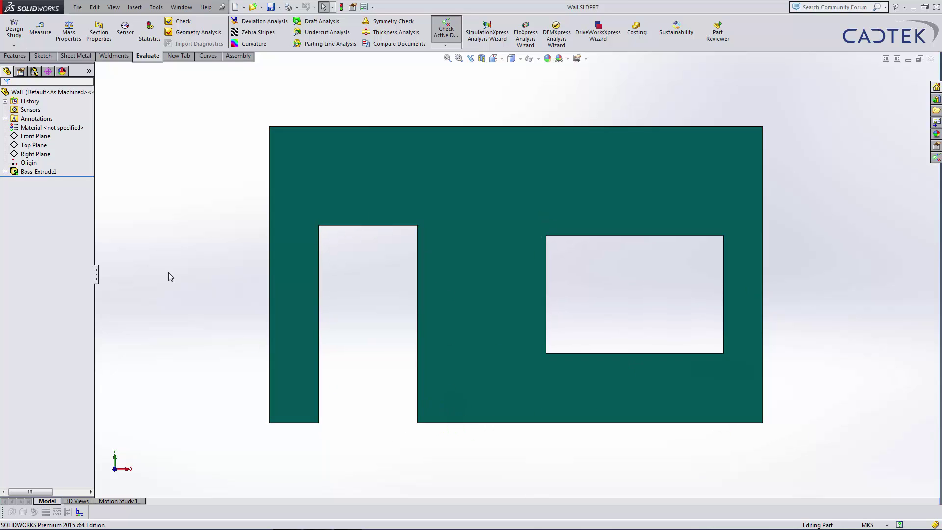
{"action": "left_click", "coordinate": [115, 56]}
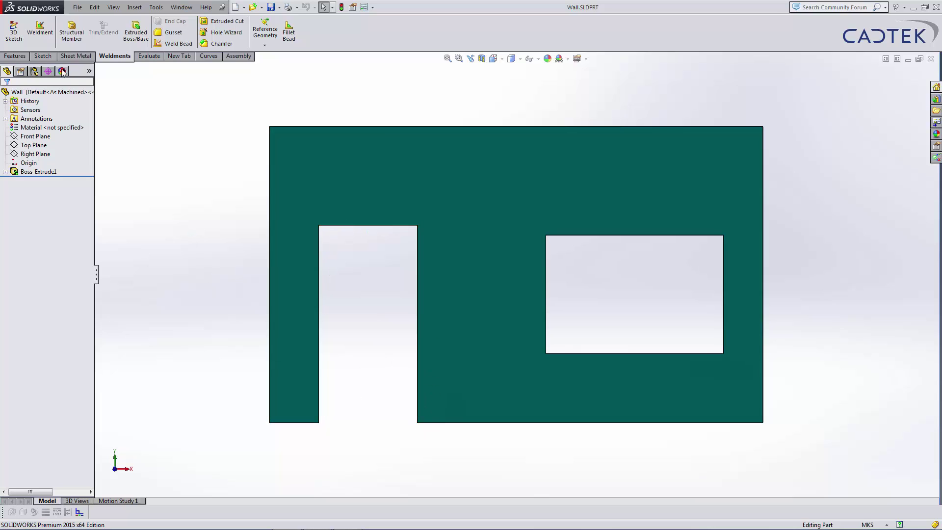
Start a new sketch on the wall's front face
{"action": "left_click", "coordinate": [42, 56]}
{"action": "left_click", "coordinate": [351, 196]}
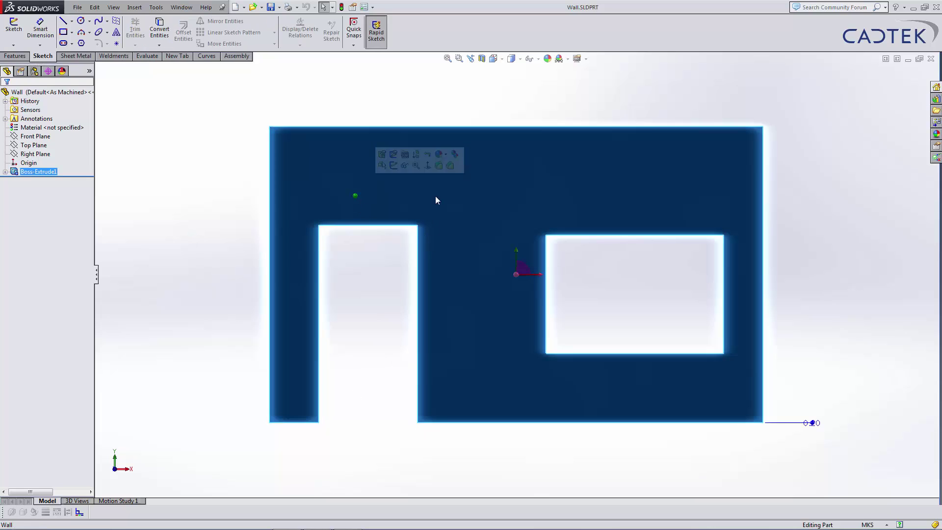
{"action": "left_click", "coordinate": [397, 171]}
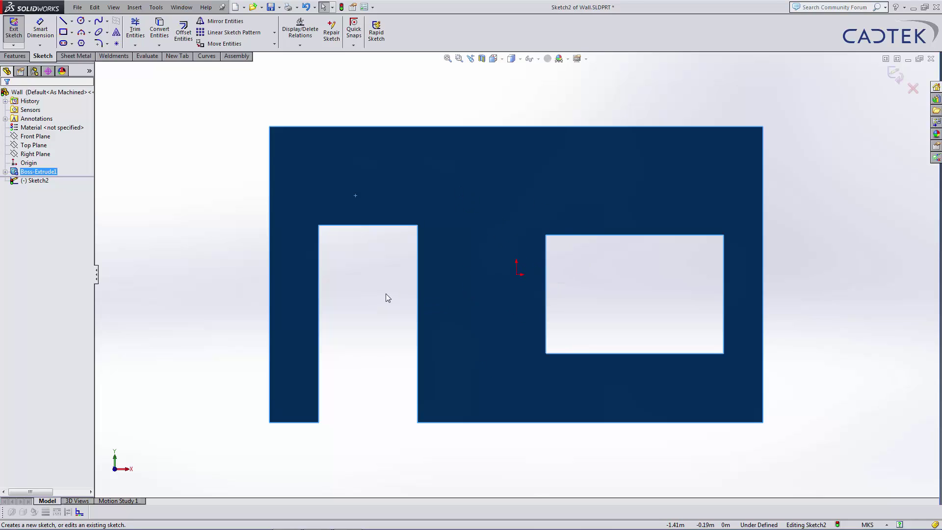
Convert the window opening's edge loop into sketch lines and exit the sketch
{"action": "right_click", "coordinate": [545, 301]}
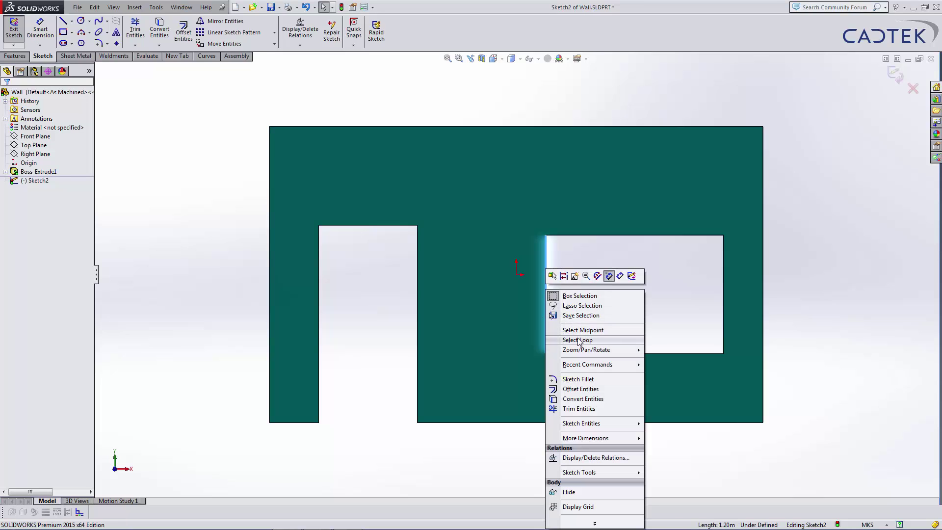
{"action": "left_click", "coordinate": [571, 330]}
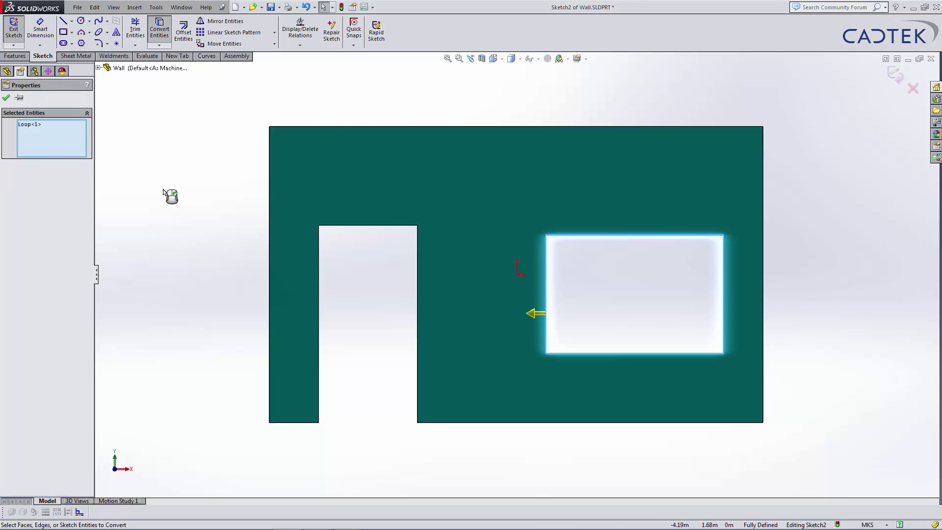
{"action": "left_click", "coordinate": [160, 30]}
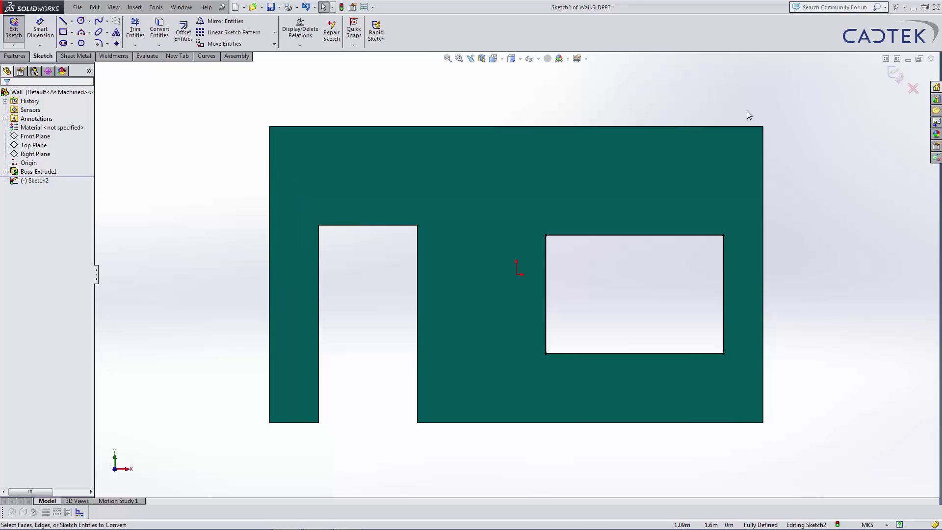
{"action": "left_click", "coordinate": [895, 75]}
Start a Structural Member using the 70 X 10 frame profile size
{"action": "left_click", "coordinate": [113, 56]}
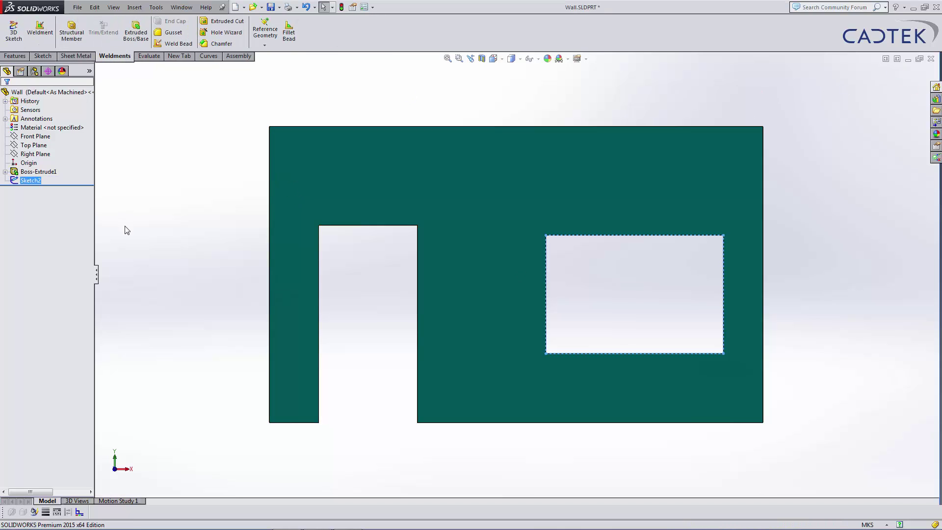
{"action": "left_click", "coordinate": [72, 31]}
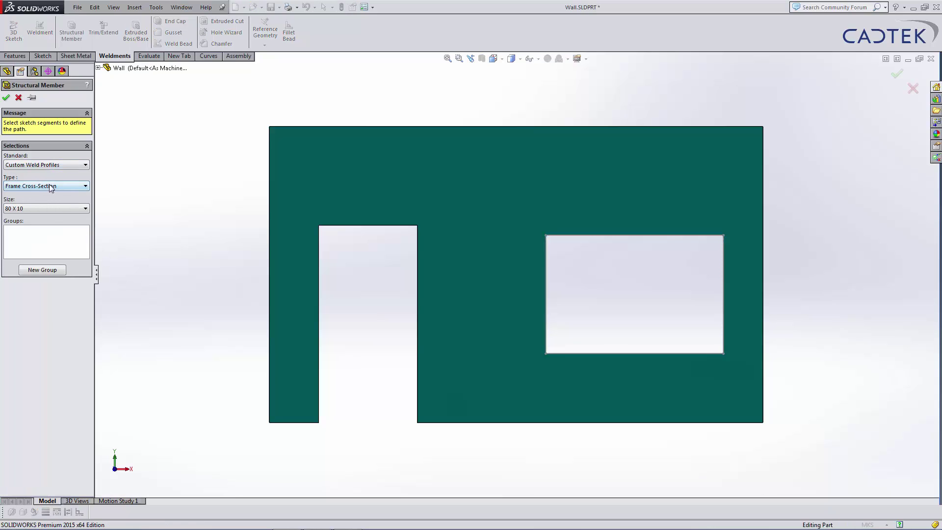
{"action": "left_click", "coordinate": [31, 208]}
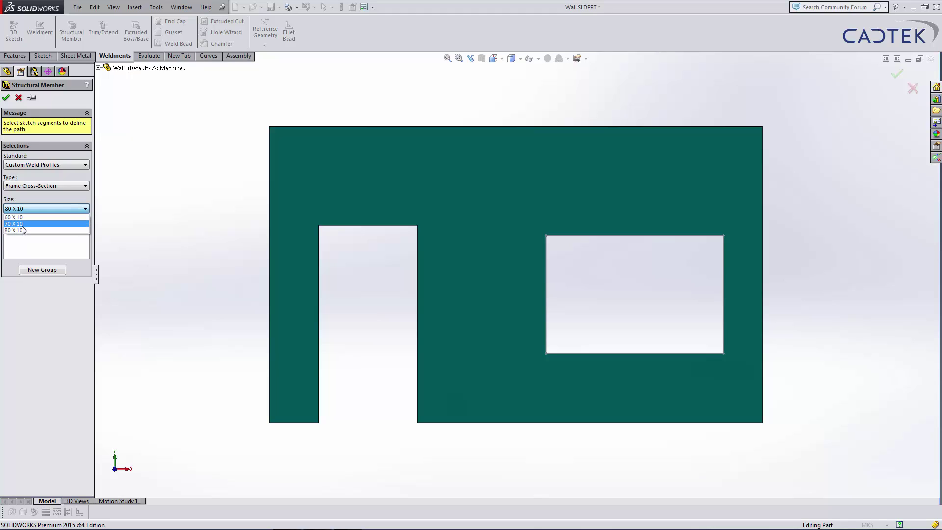
{"action": "left_click", "coordinate": [25, 224]}
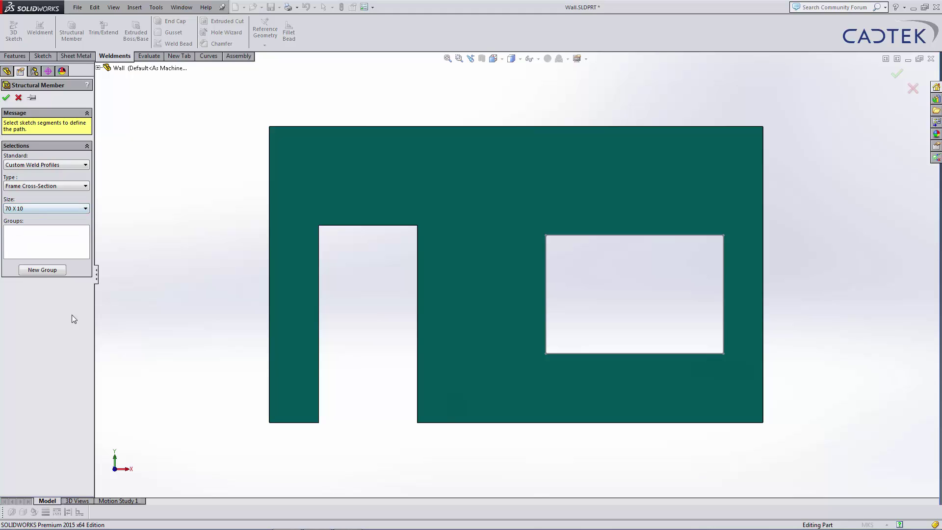
Pick the window's left, top, right and bottom lines as the member path
{"action": "left_click", "coordinate": [545, 336]}
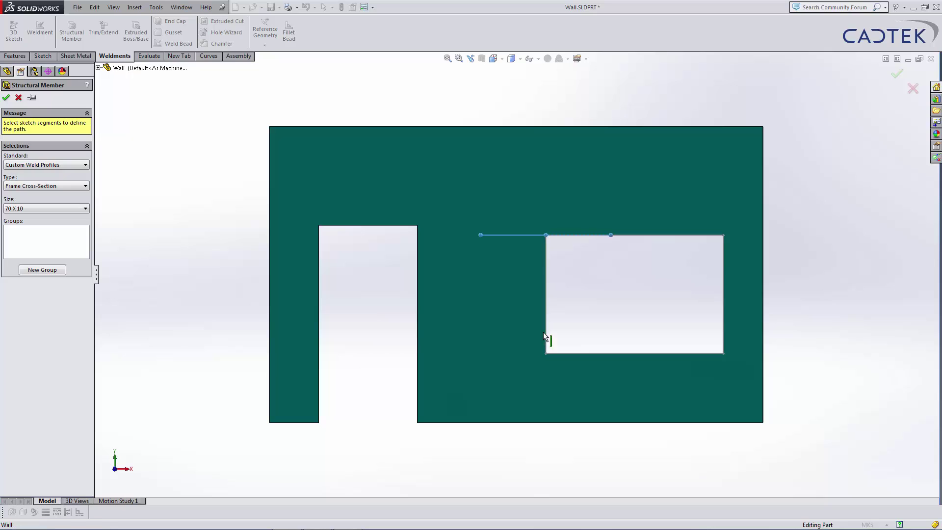
{"action": "left_click", "coordinate": [584, 235]}
{"action": "left_click", "coordinate": [723, 288]}
{"action": "left_click", "coordinate": [641, 353]}
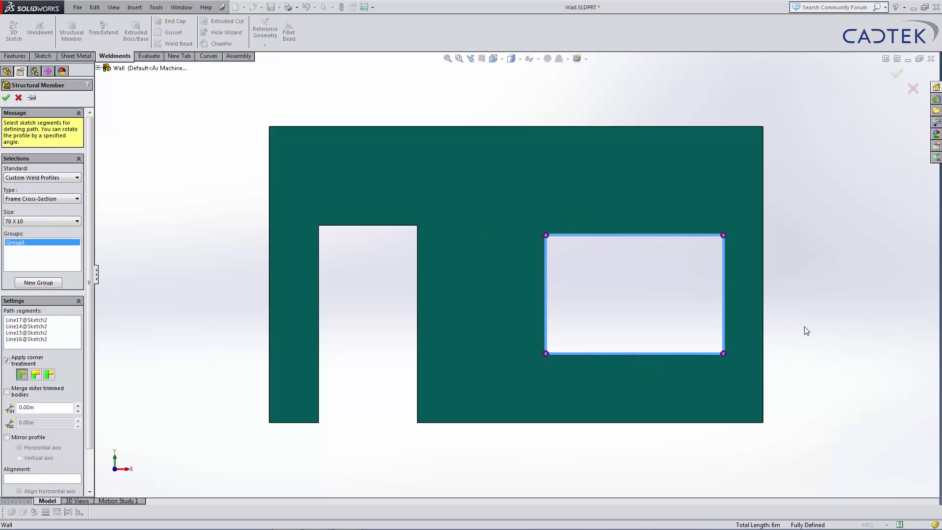
Align the frame profile to the window opening's lower-left edge, Edge<3>
{"action": "middle_click_drag", "start_coordinate": [802, 328], "coordinate": [726, 332]}
{"action": "scroll", "coordinate": [579, 352], "scroll_direction": "down", "scroll_amount": 5}
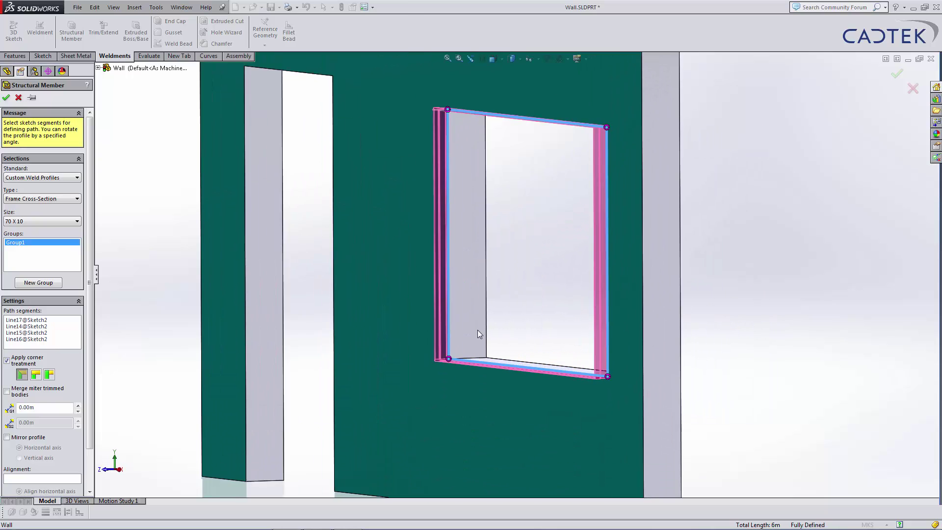
{"action": "scroll", "coordinate": [438, 266], "scroll_direction": "up", "scroll_amount": 3}
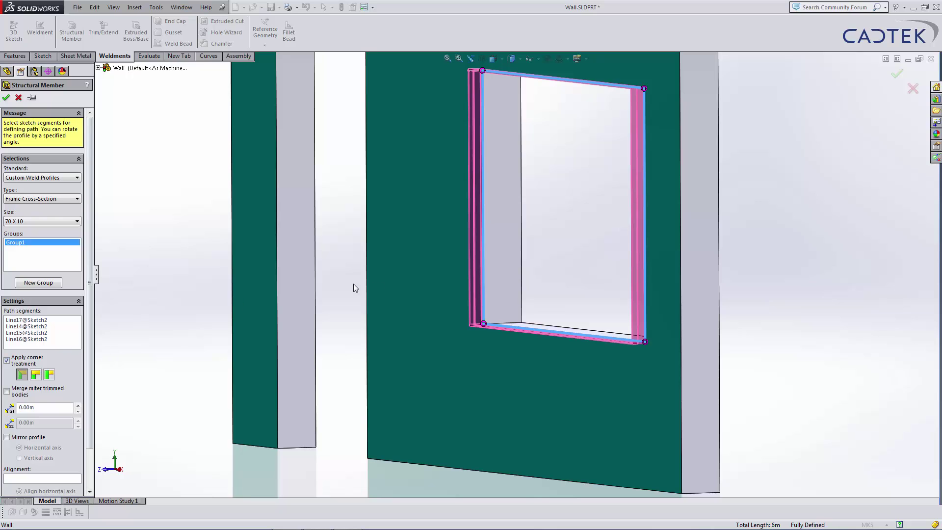
{"action": "middle_click_drag", "start_coordinate": [581, 363], "coordinate": [582, 351]}
{"action": "scroll", "coordinate": [603, 378], "scroll_direction": "down", "scroll_amount": 6}
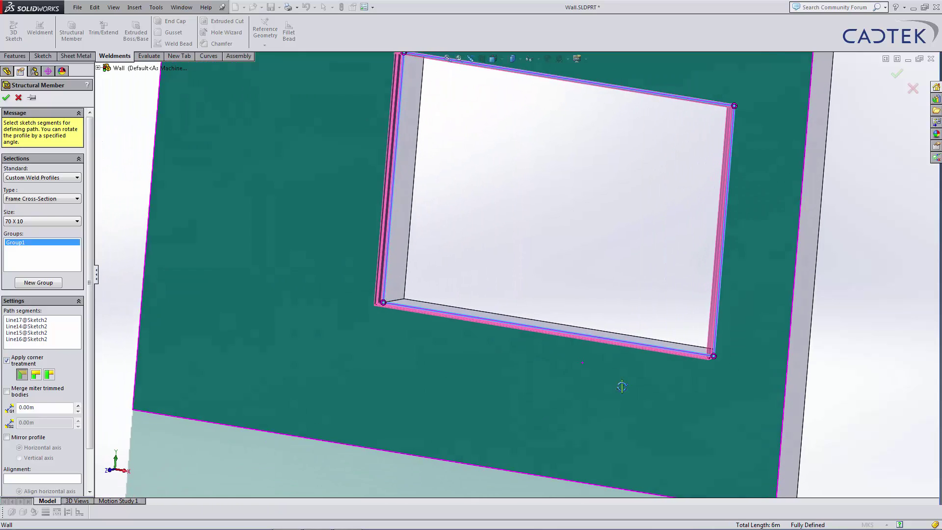
{"action": "scroll", "coordinate": [642, 346], "scroll_direction": "up", "scroll_amount": 8}
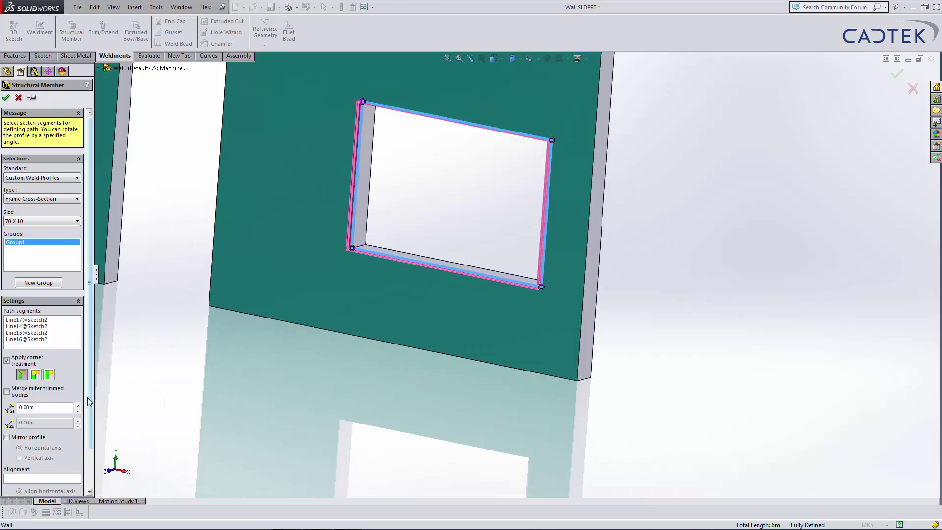
{"action": "scroll", "coordinate": [90, 433], "scroll_direction": "down", "scroll_amount": 3}
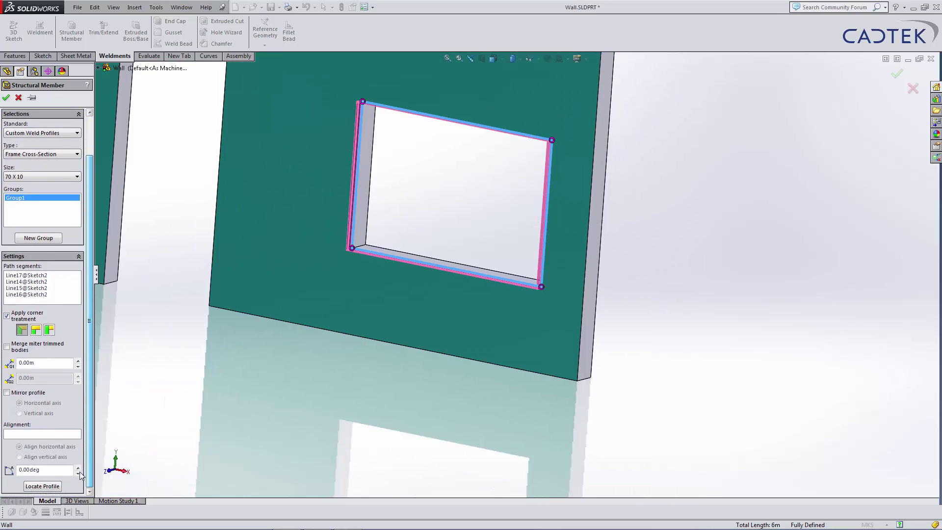
{"action": "left_click", "coordinate": [41, 433]}
{"action": "scroll", "coordinate": [364, 248], "scroll_direction": "down", "scroll_amount": 2}
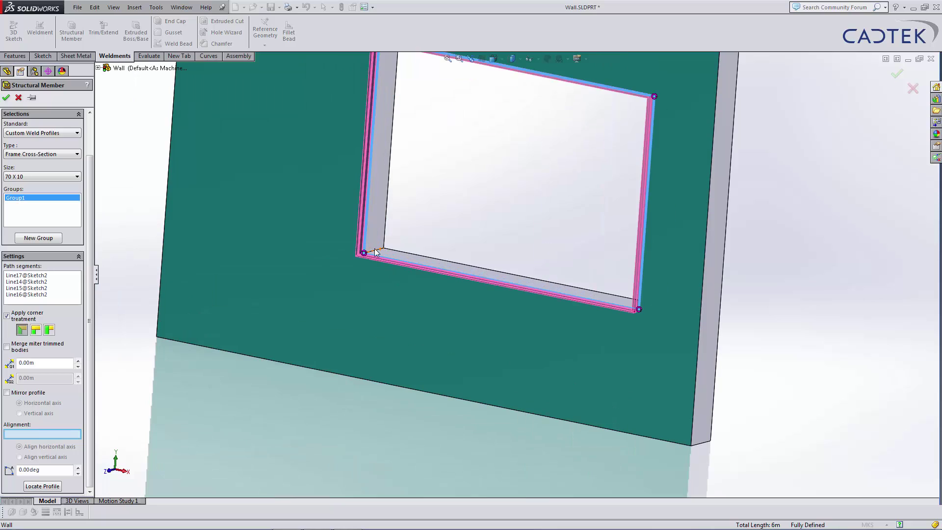
{"action": "left_click", "coordinate": [376, 253]}
Orbit around the frame's top-right and top-left corners to check the profile's seating
{"action": "middle_click_drag", "start_coordinate": [400, 225], "coordinate": [570, 183]}
{"action": "scroll", "coordinate": [700, 109], "scroll_direction": "down", "scroll_amount": 4}
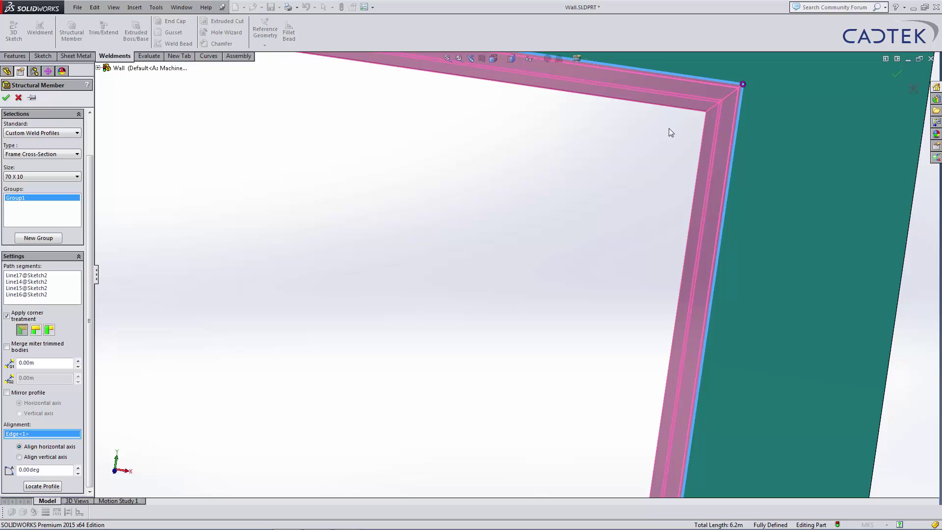
{"action": "scroll", "coordinate": [508, 162], "scroll_direction": "up", "scroll_amount": 3}
{"action": "middle_click_drag", "start_coordinate": [317, 174], "coordinate": [237, 147]}
{"action": "scroll", "coordinate": [289, 154], "scroll_direction": "down", "scroll_amount": 6}
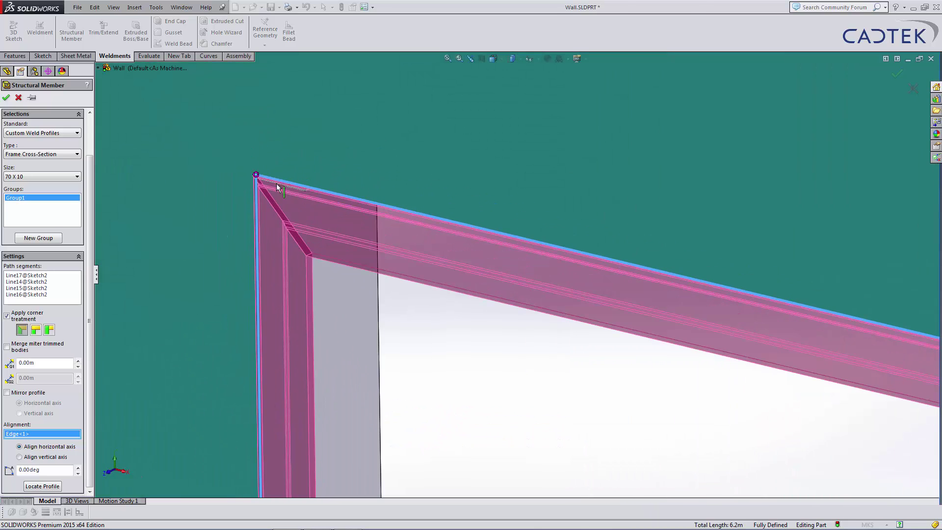
{"action": "mouse_move", "coordinate": [292, 193]}
{"action": "middle_mouse_down"}
{"action": "mouse_move", "coordinate": [308, 183]}
{"action": "mouse_move", "coordinate": [304, 199]}
{"action": "middle_mouse_up"}
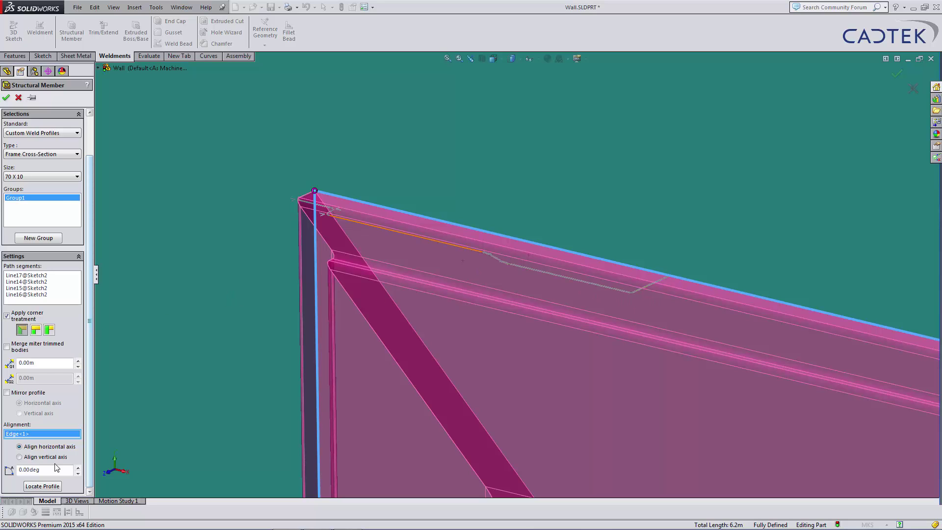
Use Locate Profile to anchor the cross-section at the chosen sketch point
{"action": "left_click", "coordinate": [42, 485]}
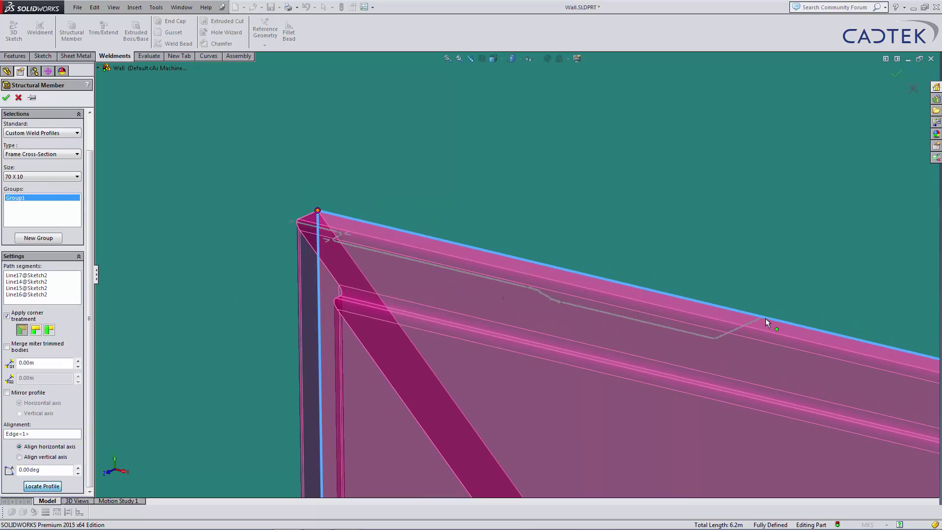
{"action": "left_click", "coordinate": [761, 317]}
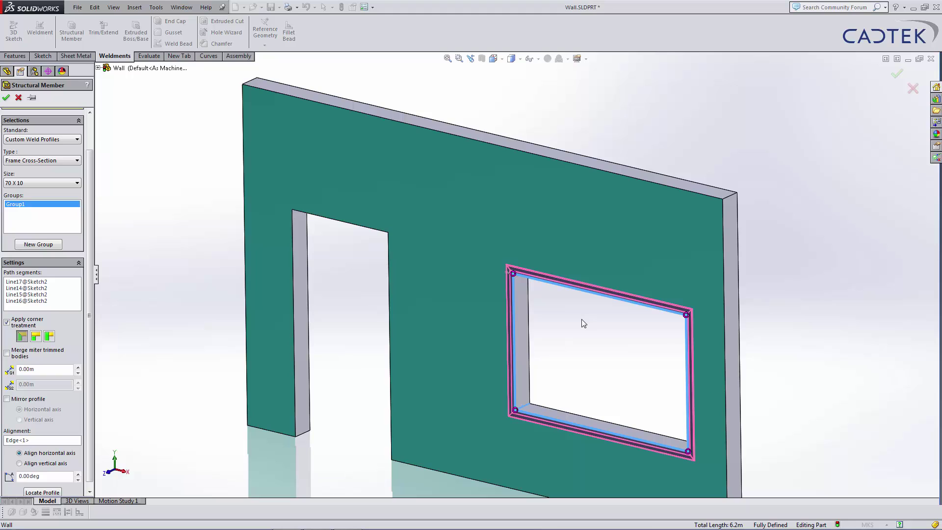
Confirm Structural Member1 around the window and zoom to inspect the frame
{"action": "left_click", "coordinate": [6, 98]}
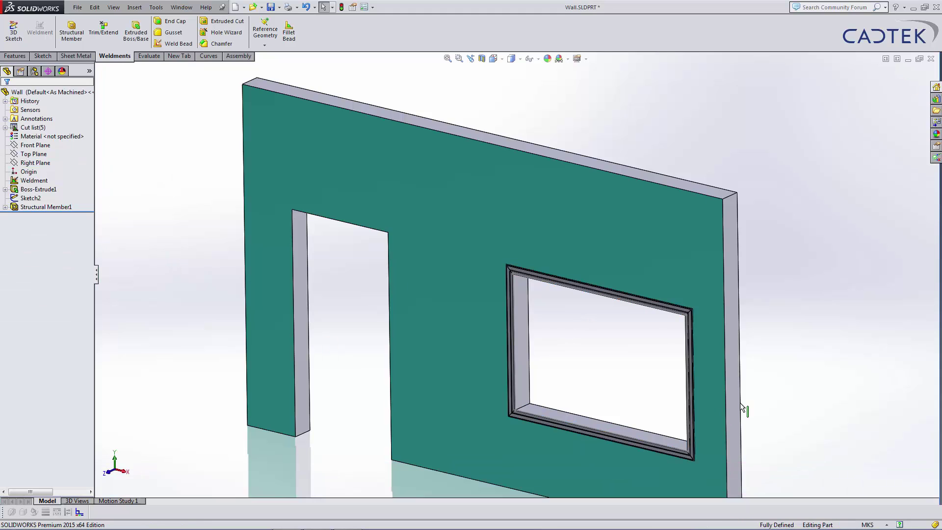
{"action": "scroll", "coordinate": [614, 240], "scroll_direction": "down", "scroll_amount": 10}
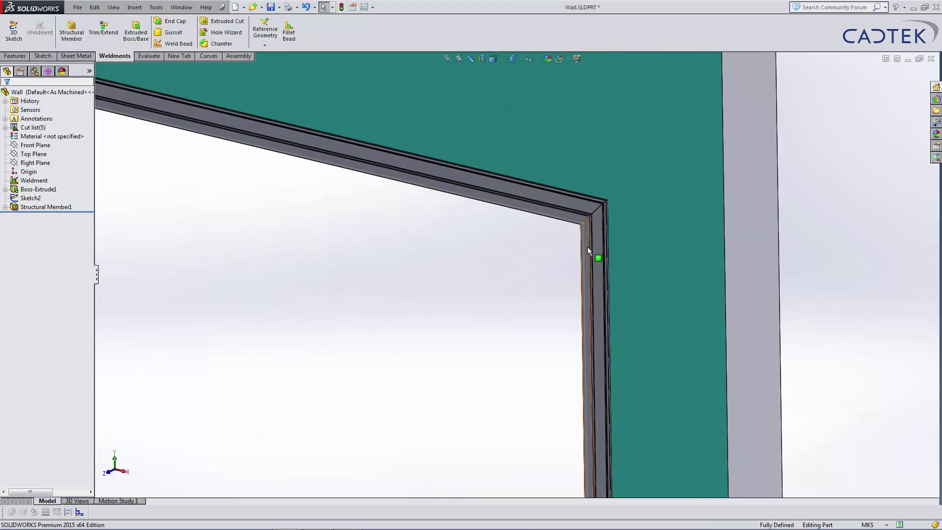
{"action": "scroll", "coordinate": [584, 210], "scroll_direction": "up", "scroll_amount": 6}
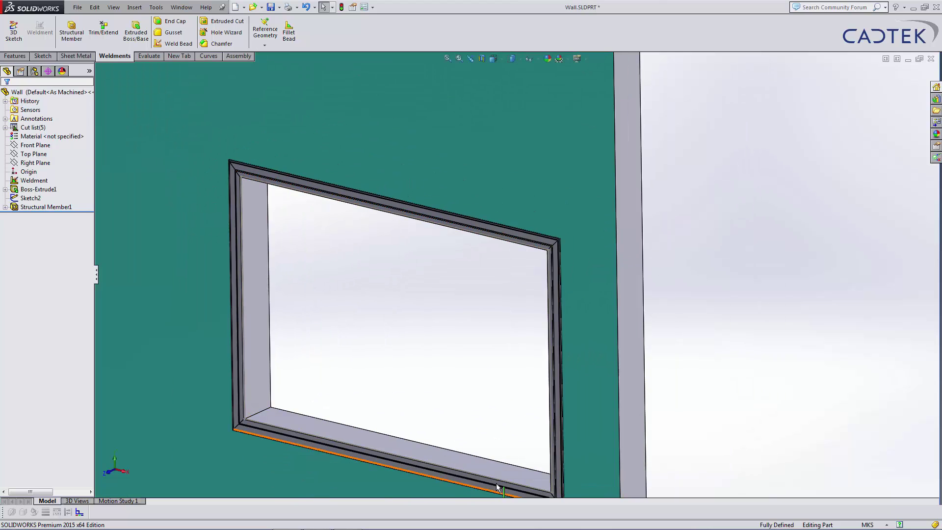
{"action": "scroll", "coordinate": [382, 301], "scroll_direction": "up", "scroll_amount": 5}
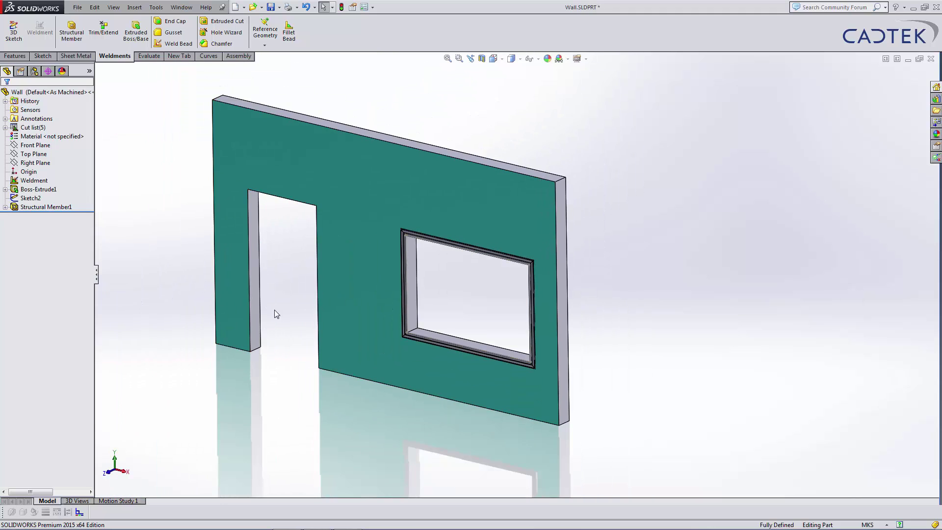
Start Sketch12 on the wall face and convert the face's outline edges into it
{"action": "left_click", "coordinate": [224, 187]}
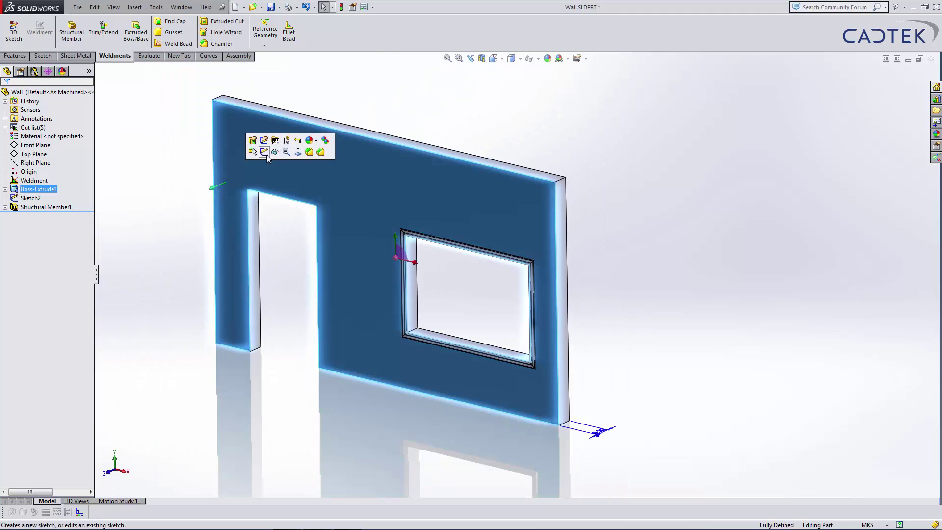
{"action": "left_click", "coordinate": [263, 152]}
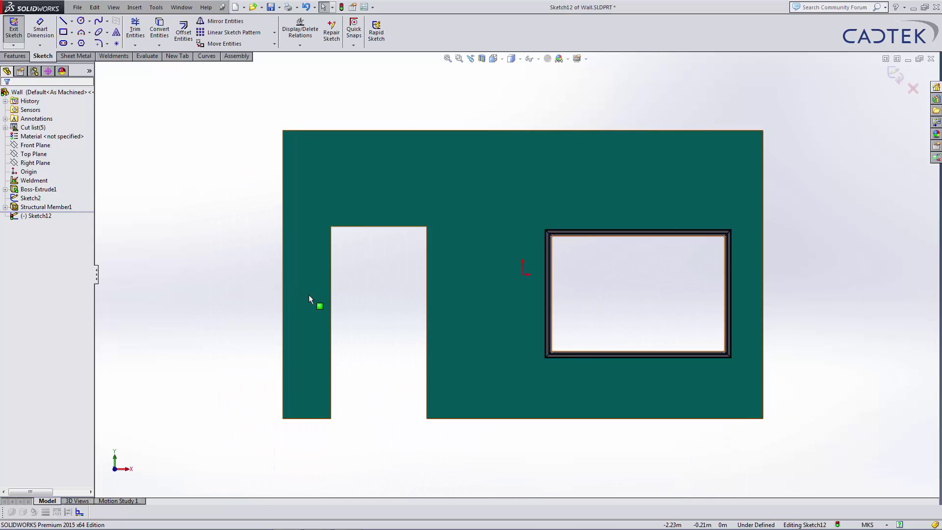
{"action": "left_click", "coordinate": [309, 294]}
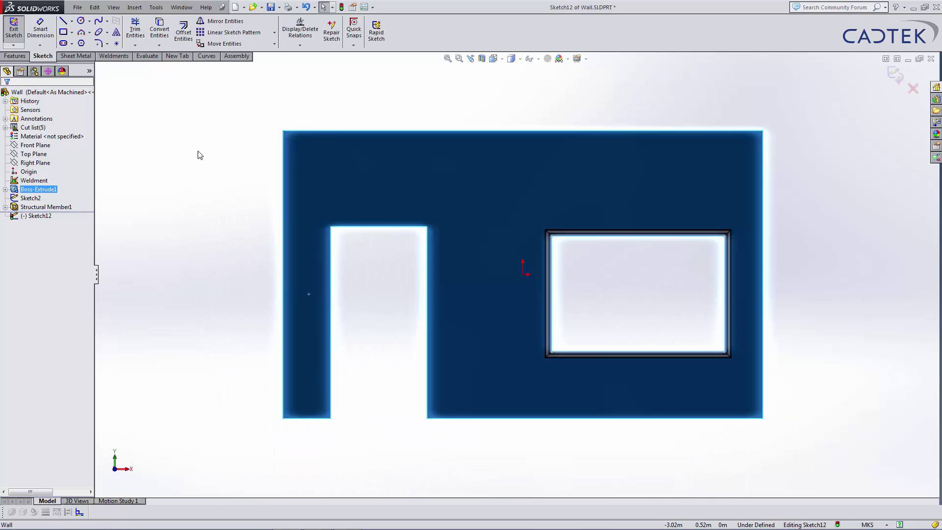
{"action": "left_click", "coordinate": [159, 29]}
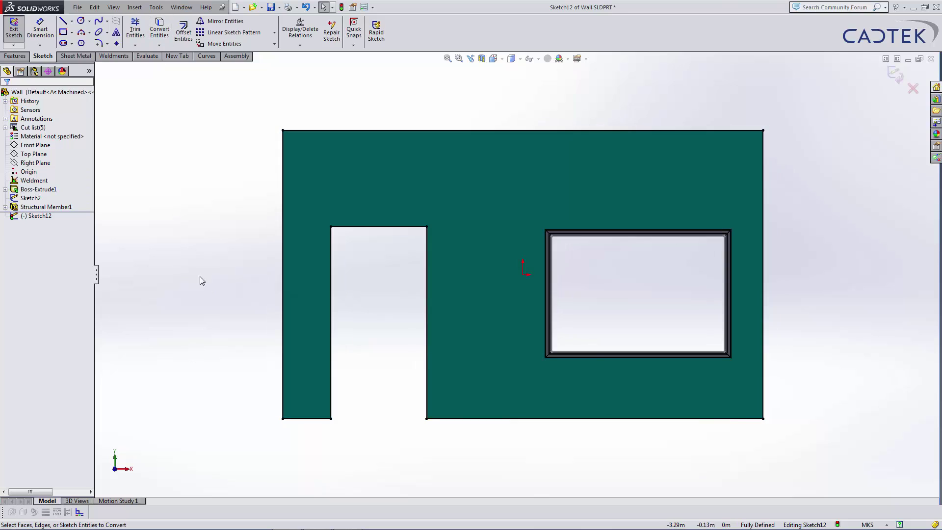
Power-trim the unwanted segment away from the converted outline
{"action": "left_click", "coordinate": [135, 29]}
{"action": "mouse_move", "coordinate": [228, 253]}
{"action": "left_mouse_down"}
{"action": "mouse_move", "coordinate": [334, 164]}
{"action": "mouse_move", "coordinate": [434, 106]}
{"action": "mouse_move", "coordinate": [643, 116]}
{"action": "mouse_move", "coordinate": [831, 228]}
{"action": "left_mouse_up"}
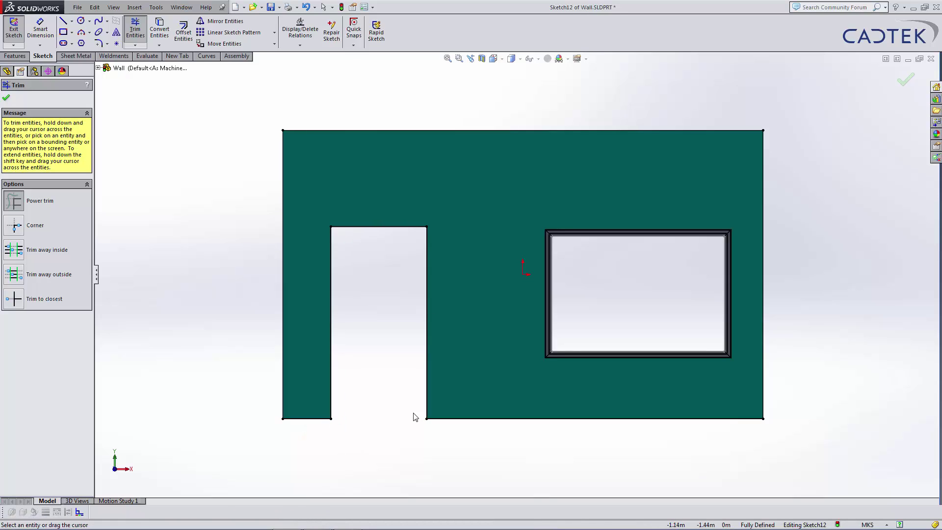
{"action": "left_click", "coordinate": [906, 80]}
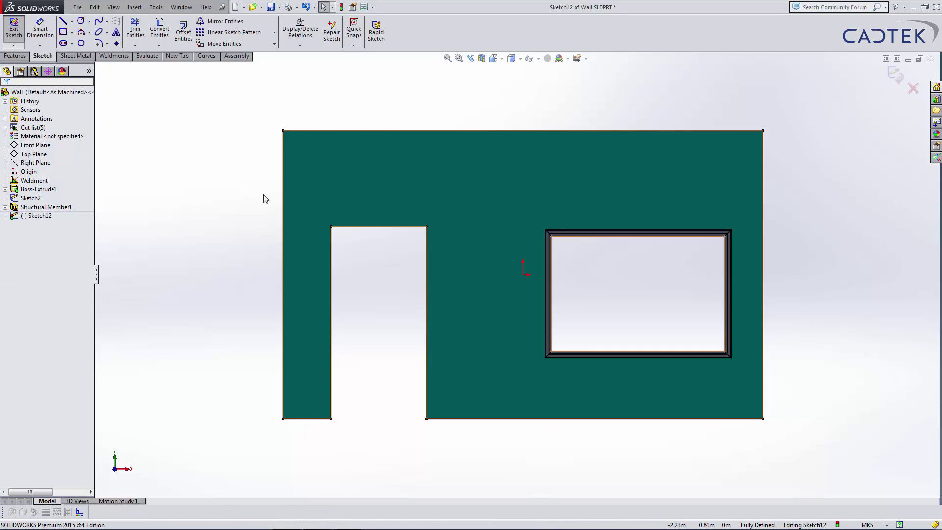
Start a Structural Member along the door's left jamb, head and right jamb lines
{"action": "left_click", "coordinate": [112, 55]}
{"action": "left_click", "coordinate": [136, 31]}
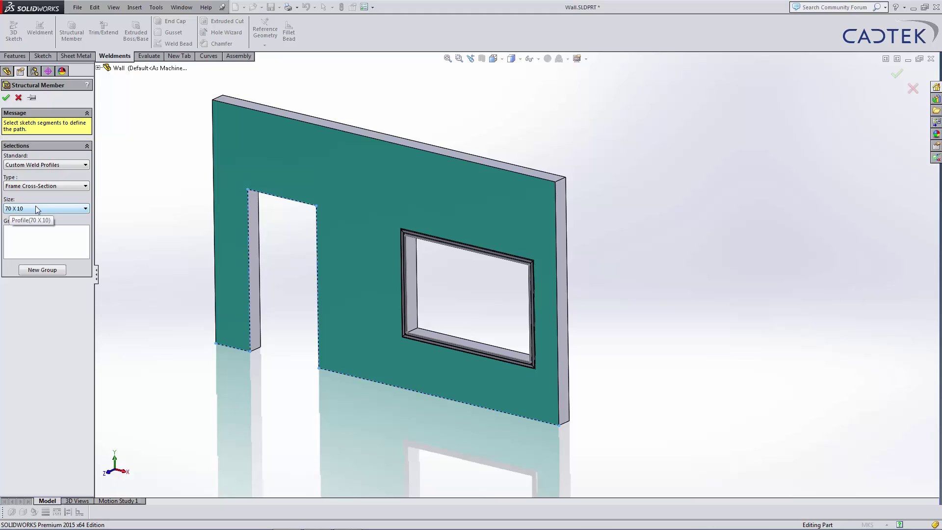
{"action": "left_click", "coordinate": [250, 342]}
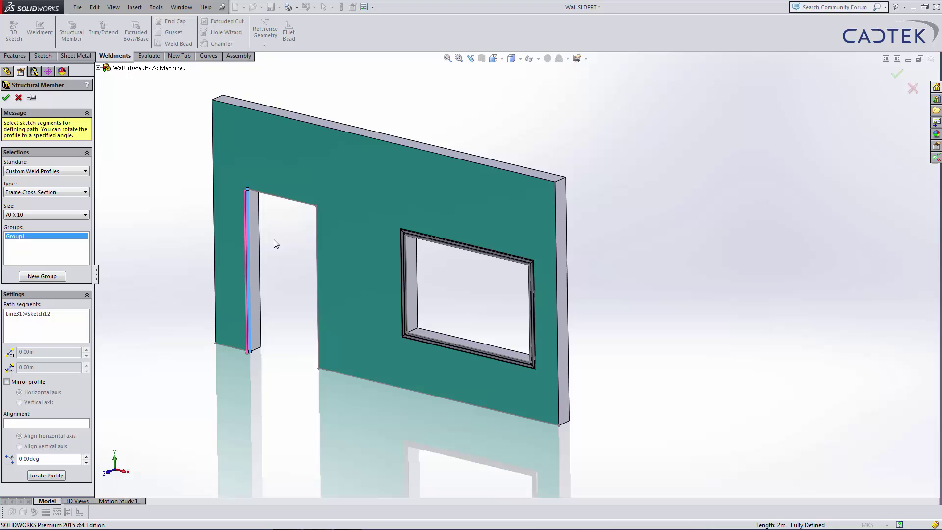
{"action": "left_click", "coordinate": [275, 198]}
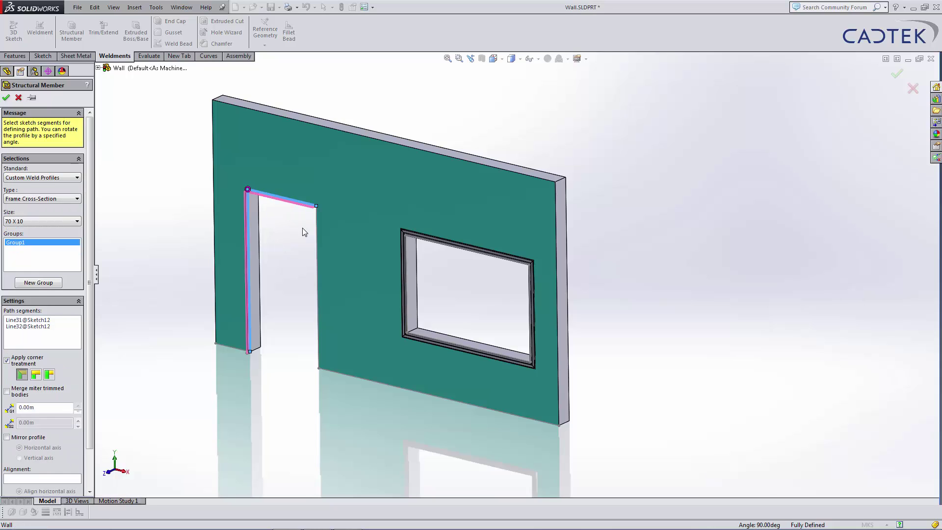
{"action": "left_click", "coordinate": [316, 250]}
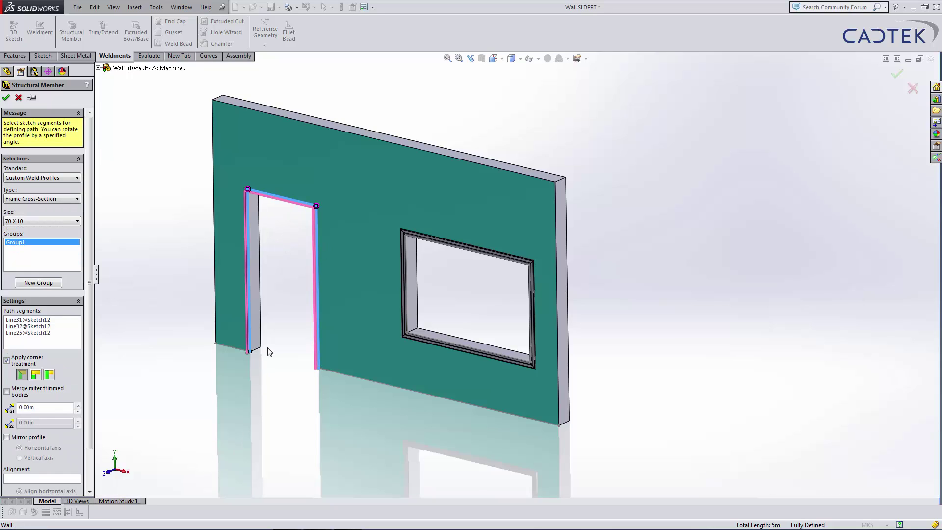
Align the profile to the door's bottom edge and build Structural Member2
{"action": "scroll", "coordinate": [255, 352], "scroll_direction": "down", "scroll_amount": 3}
{"action": "left_click", "coordinate": [28, 479]}
{"action": "scroll", "coordinate": [296, 331], "scroll_direction": "down", "scroll_amount": 4}
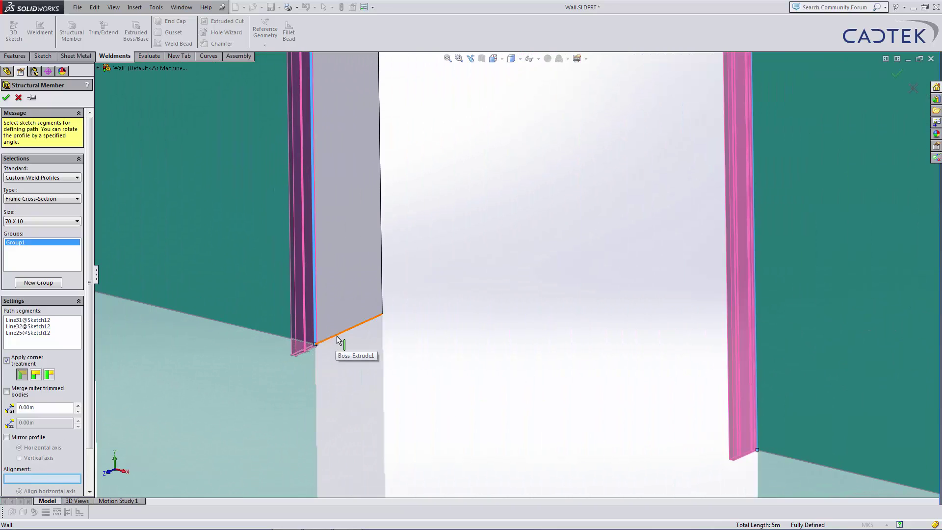
{"action": "left_click", "coordinate": [337, 340]}
{"action": "scroll", "coordinate": [369, 389], "scroll_direction": "up", "scroll_amount": 5}
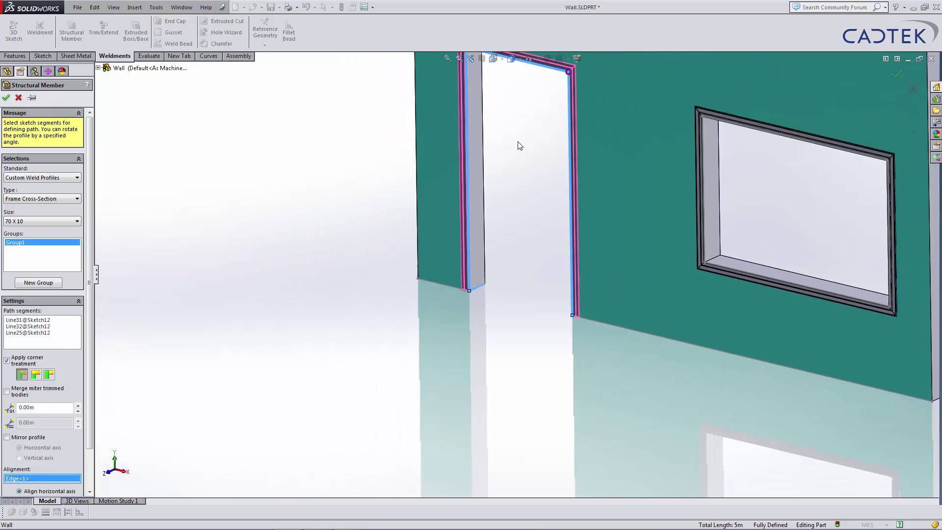
{"action": "scroll", "coordinate": [545, 125], "scroll_direction": "down", "scroll_amount": 5}
{"action": "scroll", "coordinate": [558, 198], "scroll_direction": "down", "scroll_amount": 2}
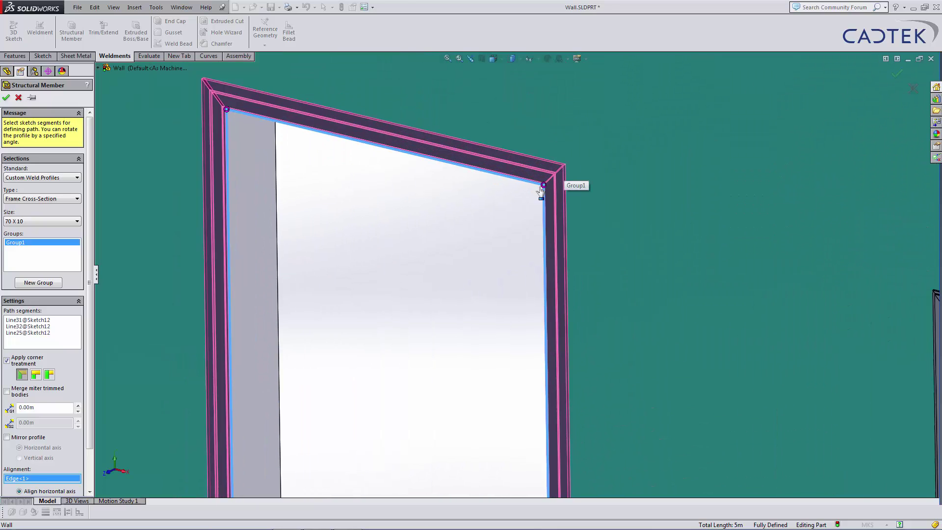
{"action": "scroll", "coordinate": [398, 258], "scroll_direction": "up", "scroll_amount": 4}
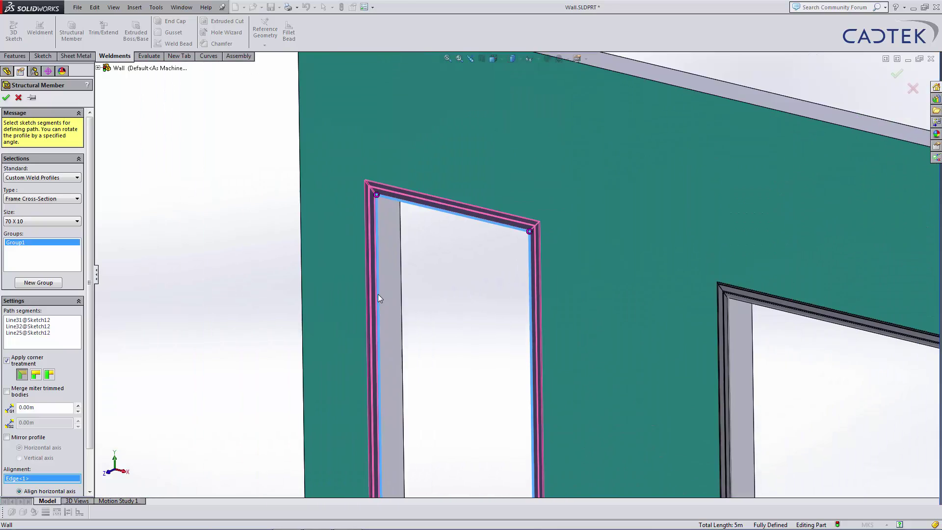
{"action": "left_click", "coordinate": [6, 97]}
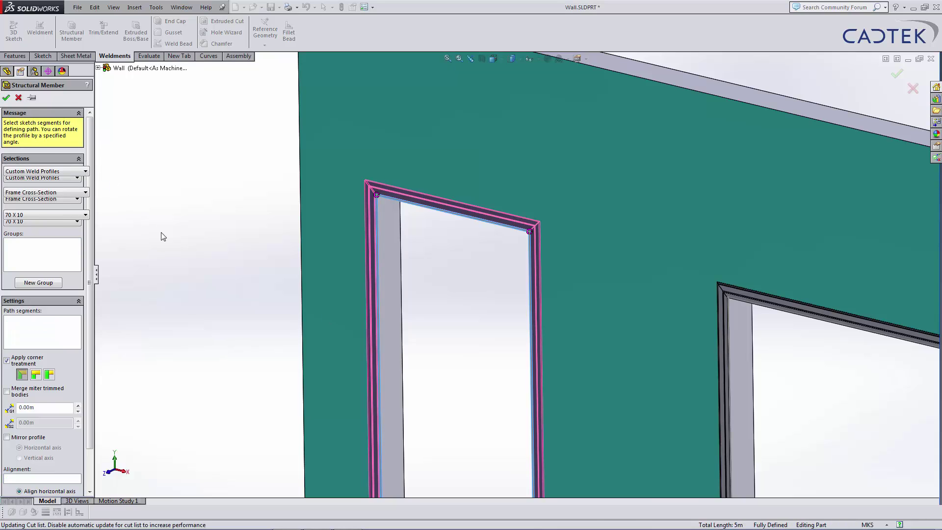
{"action": "scroll", "coordinate": [210, 281], "scroll_direction": "up", "scroll_amount": 3}
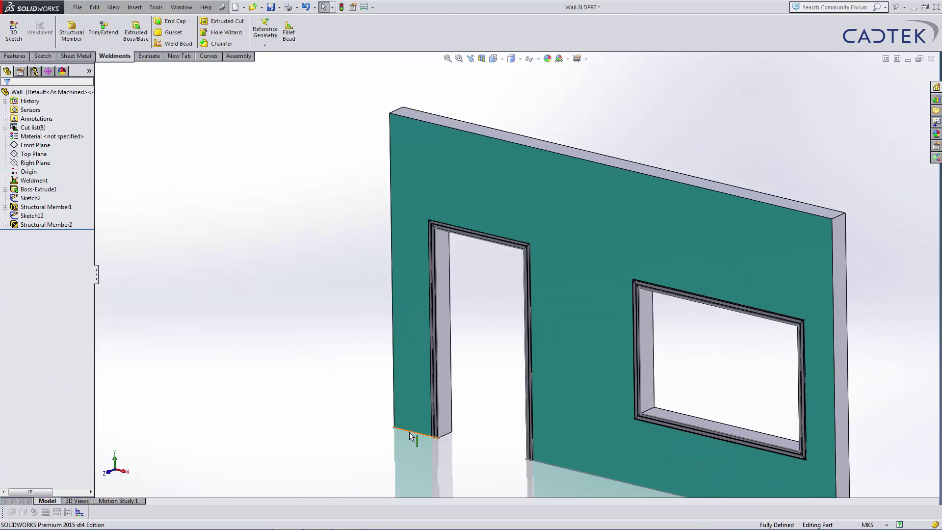
Start an 80 X 10 Structural Member along both bottom wall lines
{"action": "left_click", "coordinate": [71, 30]}
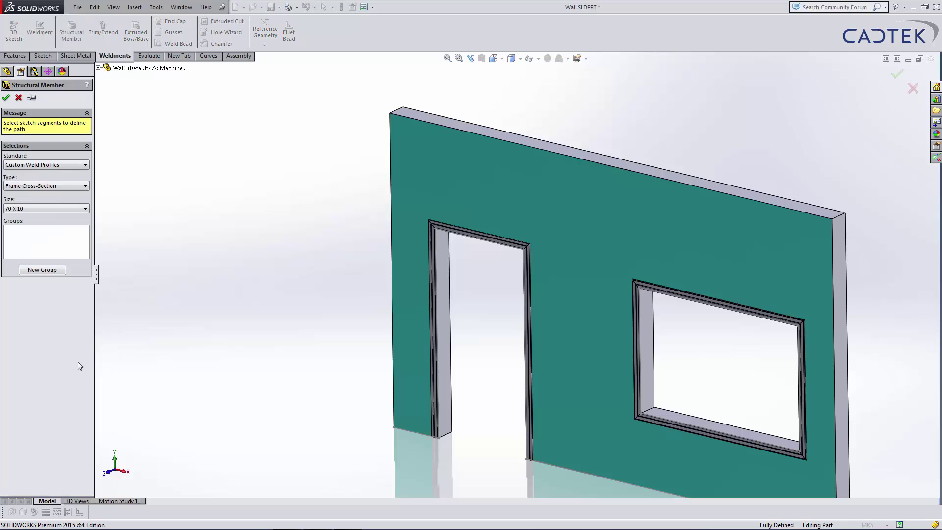
{"action": "left_click", "coordinate": [39, 209]}
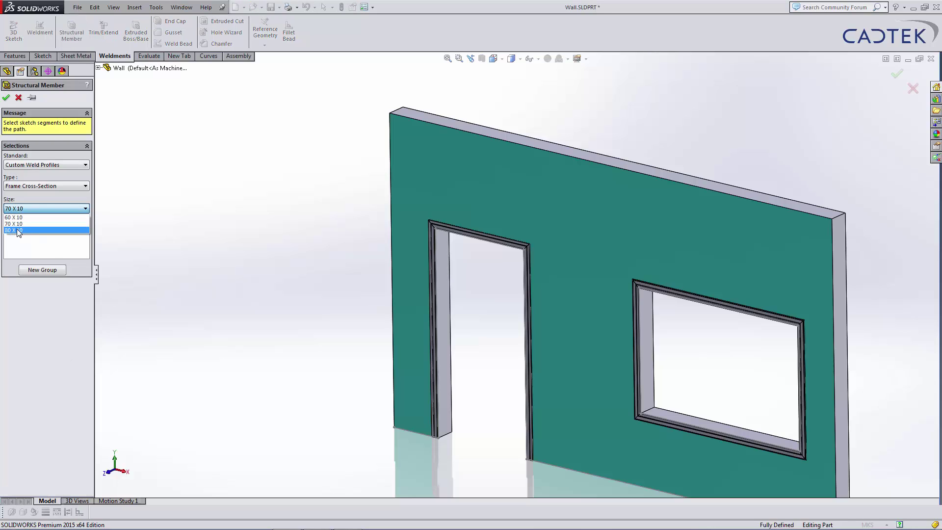
{"action": "left_click", "coordinate": [18, 230]}
{"action": "scroll", "coordinate": [411, 459], "scroll_direction": "down", "scroll_amount": 3}
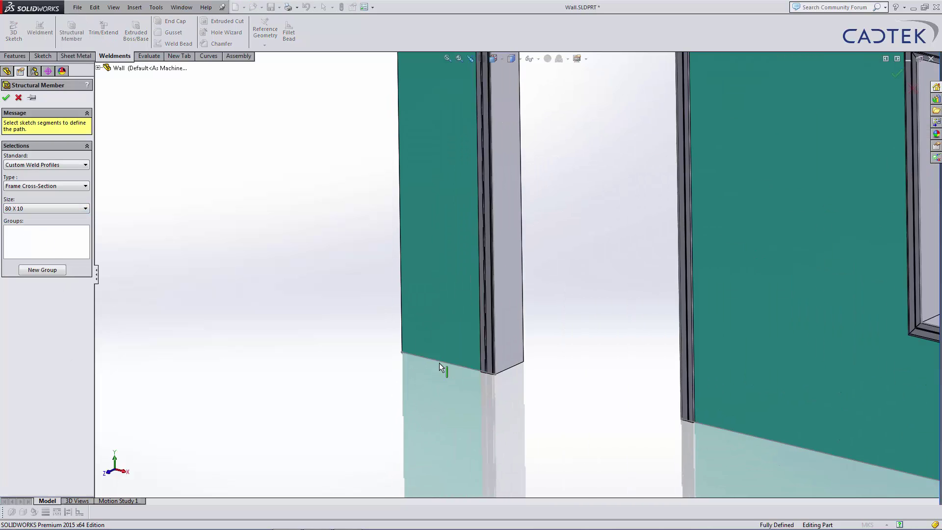
{"action": "left_click", "coordinate": [439, 363]}
{"action": "left_click", "coordinate": [715, 435]}
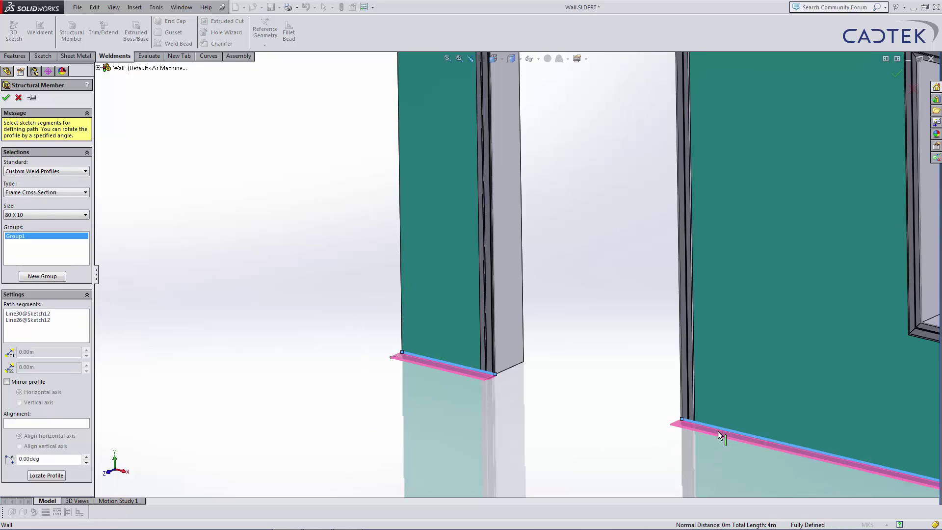
Align the skirting profile to the wall's bottom edge and build Structural Member3
{"action": "left_click", "coordinate": [51, 423]}
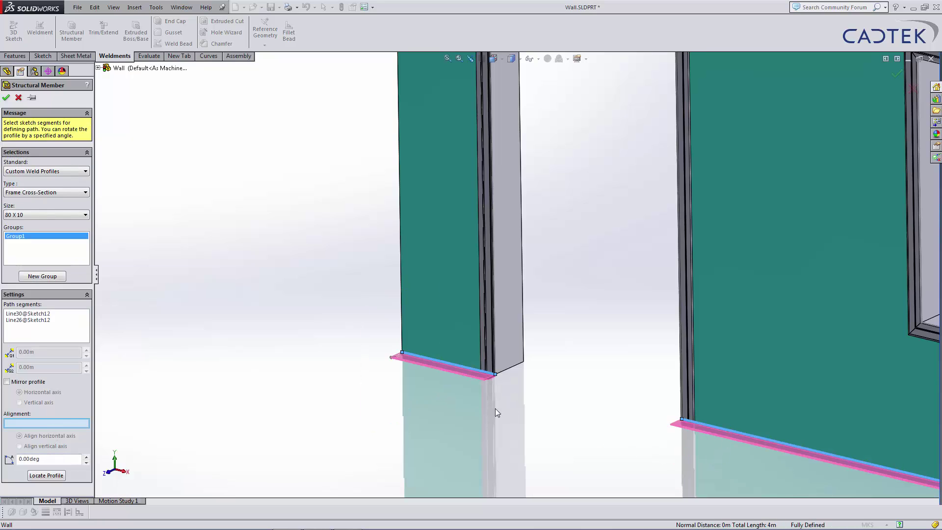
{"action": "left_click", "coordinate": [505, 374]}
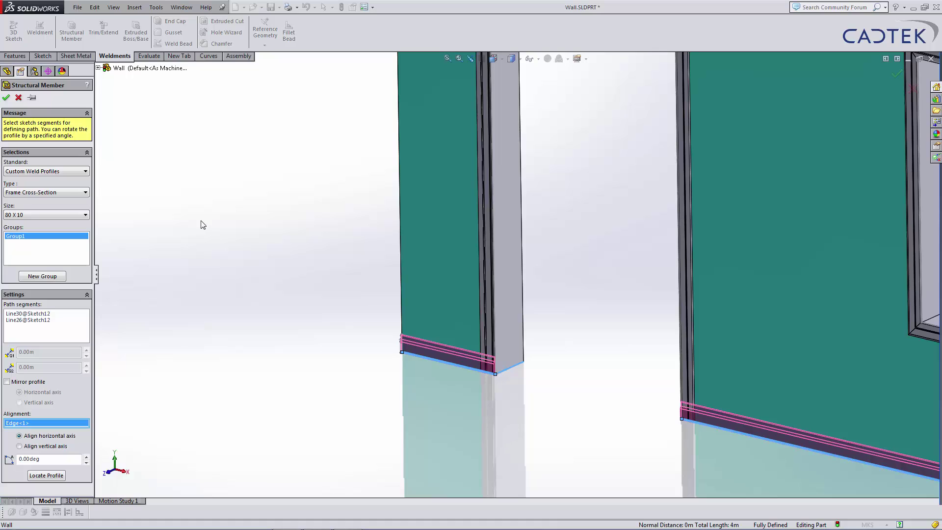
{"action": "left_click", "coordinate": [6, 98]}
{"action": "middle_click_drag", "start_coordinate": [349, 361], "coordinate": [578, 409]}
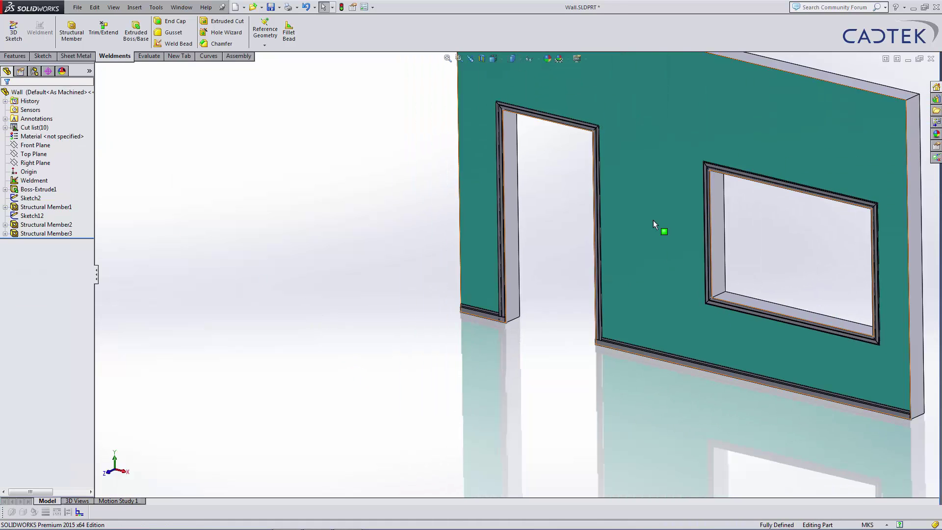
{"action": "scroll", "coordinate": [511, 314], "scroll_direction": "down", "scroll_amount": 8}
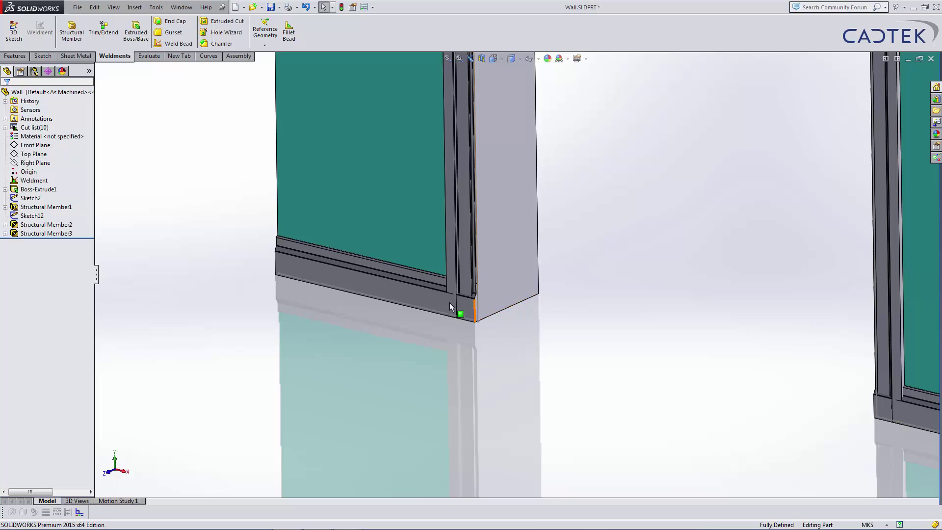
Start Trim/Extend with both skirting pieces as the bodies to trim
{"action": "left_click", "coordinate": [105, 41]}
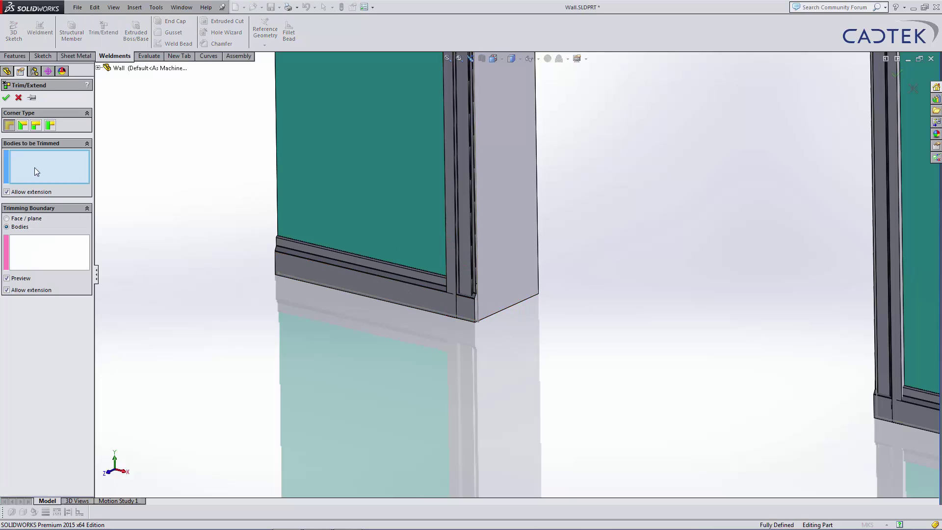
{"action": "left_click", "coordinate": [319, 269]}
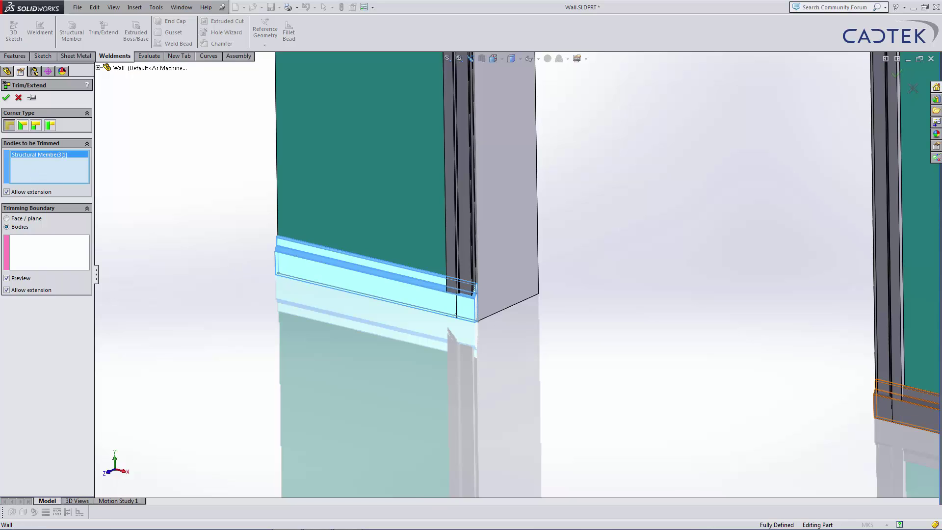
{"action": "left_click", "coordinate": [932, 417]}
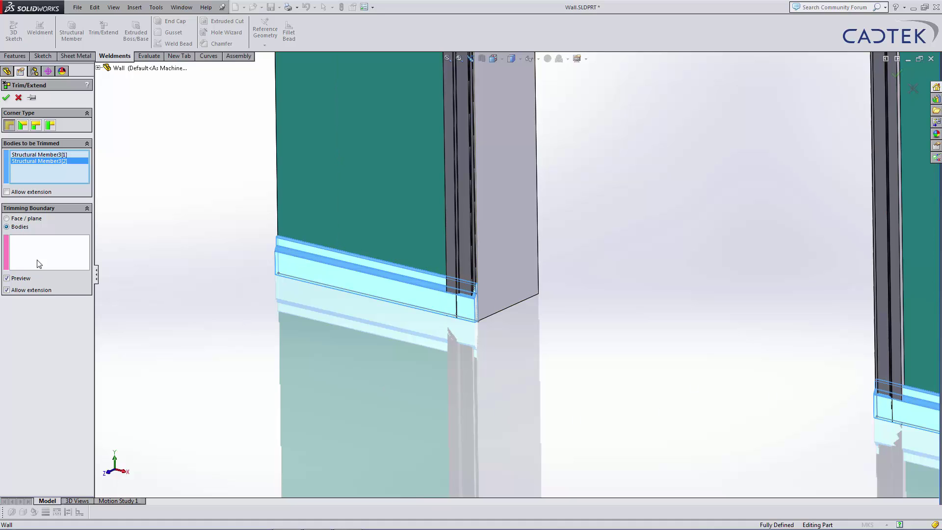
{"action": "scroll", "coordinate": [542, 337], "scroll_direction": "up", "scroll_amount": 5}
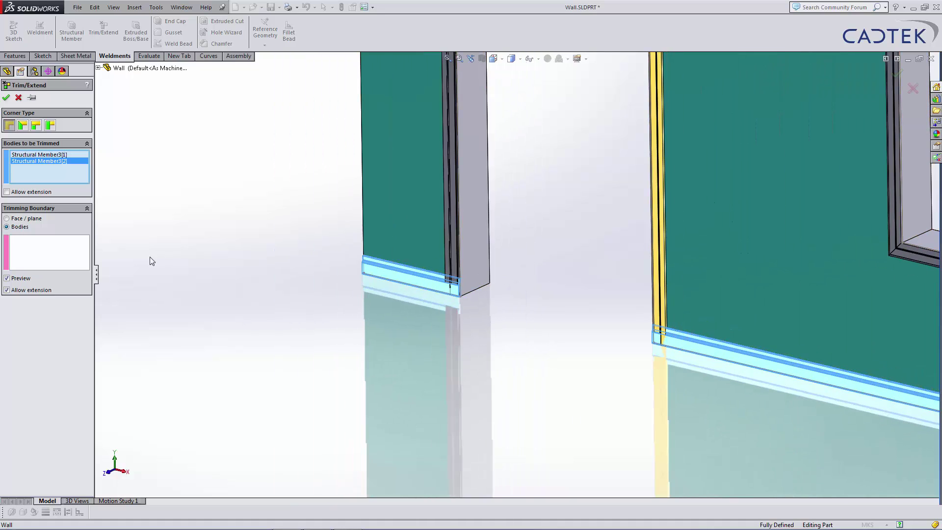
Trim against both door jambs with Allow extension and Weld gap off
{"action": "left_click", "coordinate": [57, 248]}
{"action": "left_click", "coordinate": [465, 234]}
{"action": "left_click", "coordinate": [661, 292]}
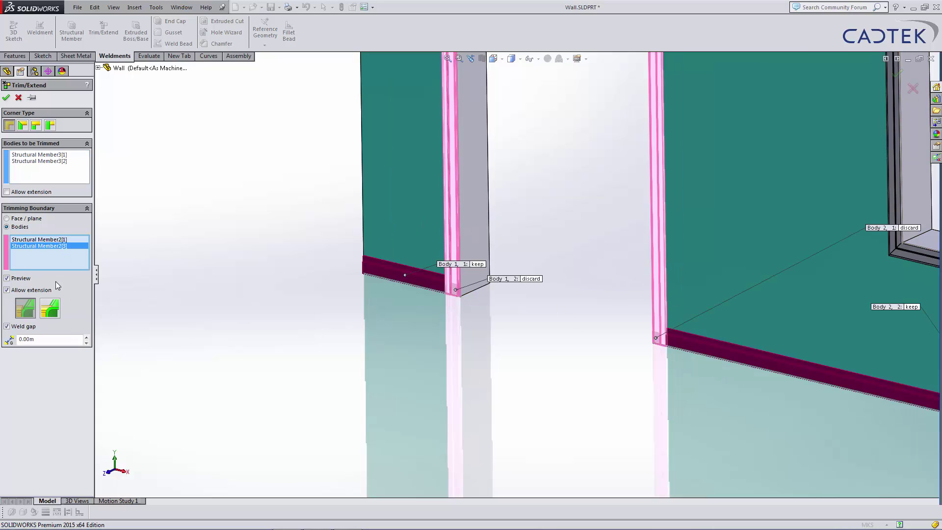
{"action": "left_click", "coordinate": [6, 291]}
{"action": "left_click", "coordinate": [7, 326]}
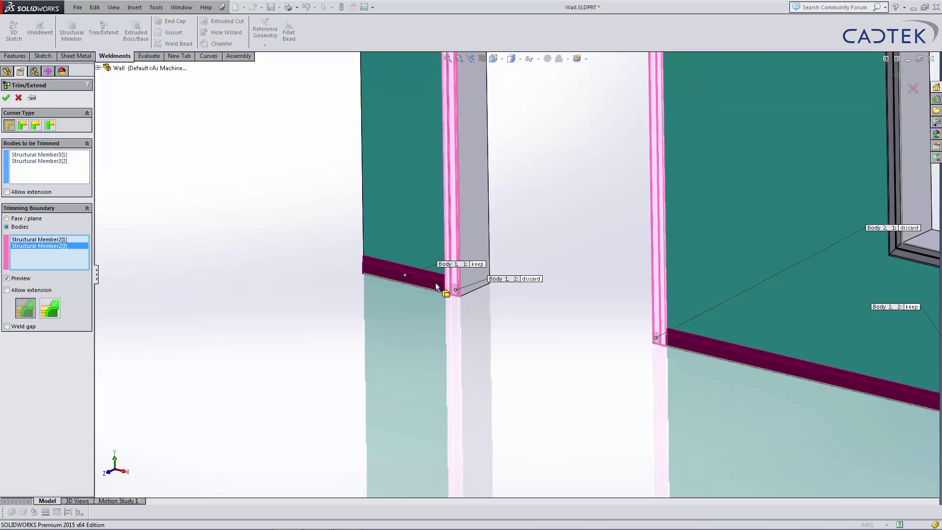
{"action": "left_click", "coordinate": [6, 97]}
{"action": "scroll", "coordinate": [731, 332], "scroll_direction": "down", "scroll_amount": 3}
{"action": "scroll", "coordinate": [652, 308], "scroll_direction": "down", "scroll_amount": 2}
{"action": "scroll", "coordinate": [565, 270], "scroll_direction": "down", "scroll_amount": 3}
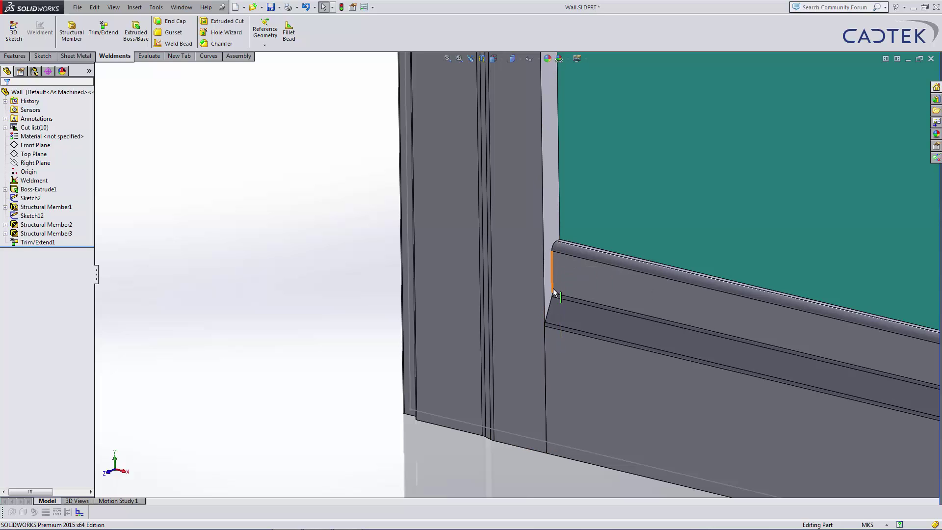
{"action": "scroll", "coordinate": [540, 293], "scroll_direction": "up", "scroll_amount": 2}
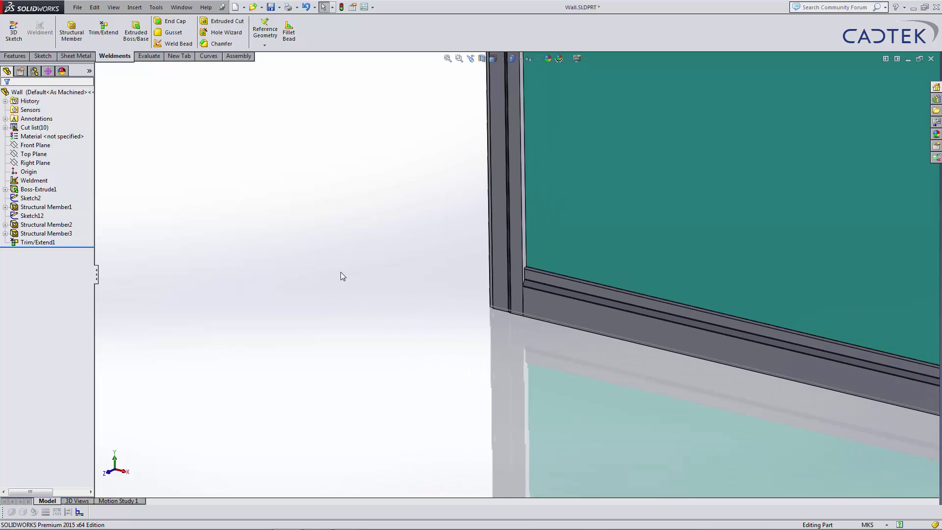
{"action": "key", "text": "f"}
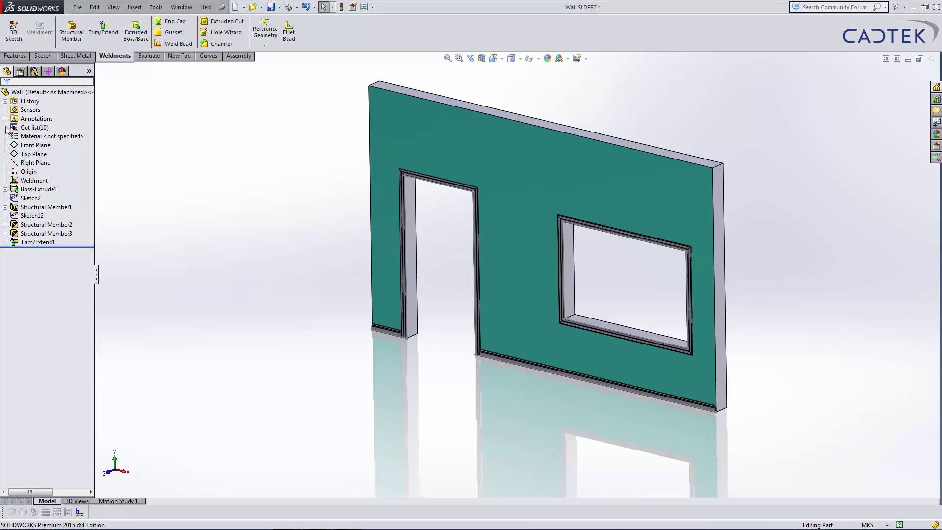
Expand Cut list(10) and identify Item4 as door jamb, Item1 as wall, Item5 as door header
{"action": "double_click", "coordinate": [39, 128]}
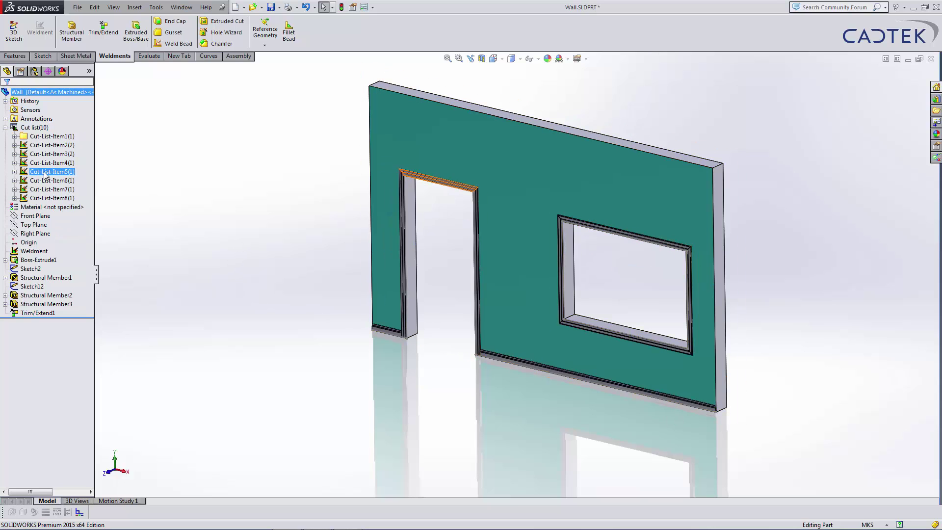
{"action": "left_click", "coordinate": [46, 164]}
{"action": "left_click", "coordinate": [48, 137]}
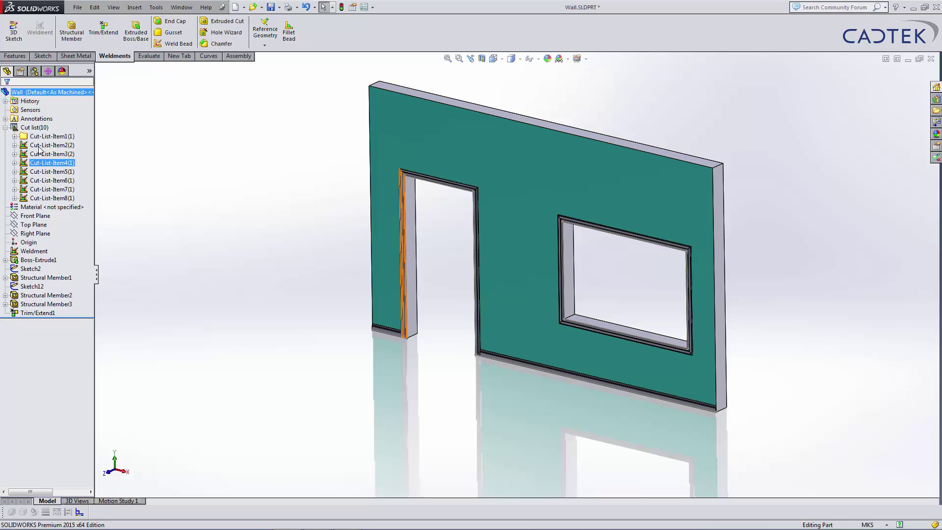
{"action": "left_click", "coordinate": [41, 172]}
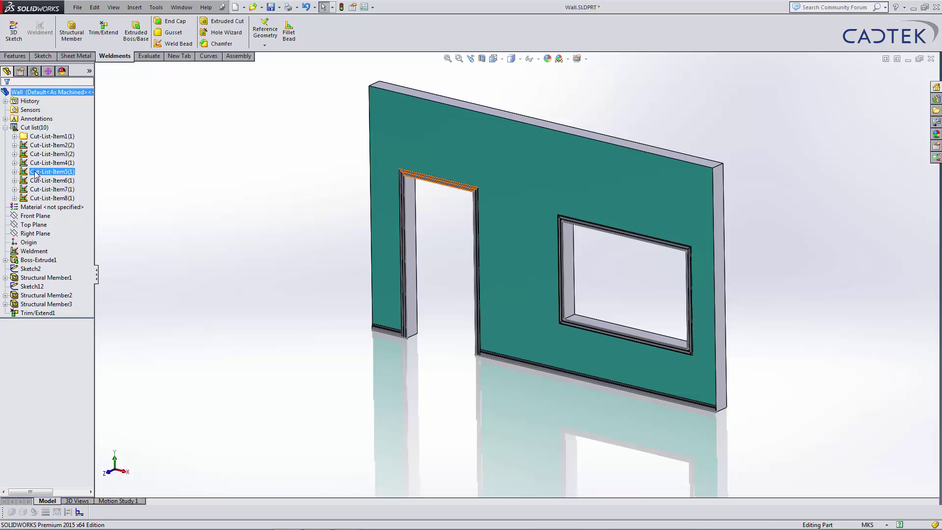
{"action": "left_click", "coordinate": [138, 193]}
{"action": "scroll", "coordinate": [474, 187], "scroll_direction": "down", "scroll_amount": 6}
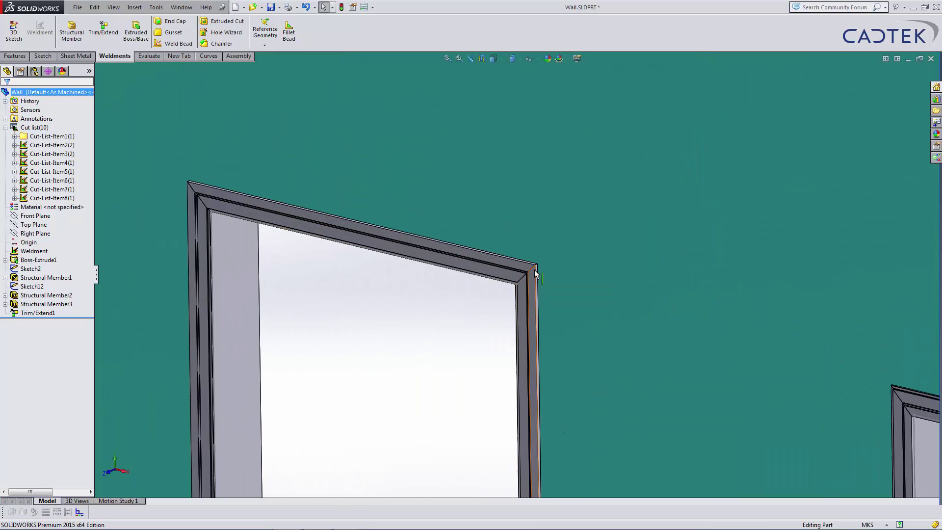